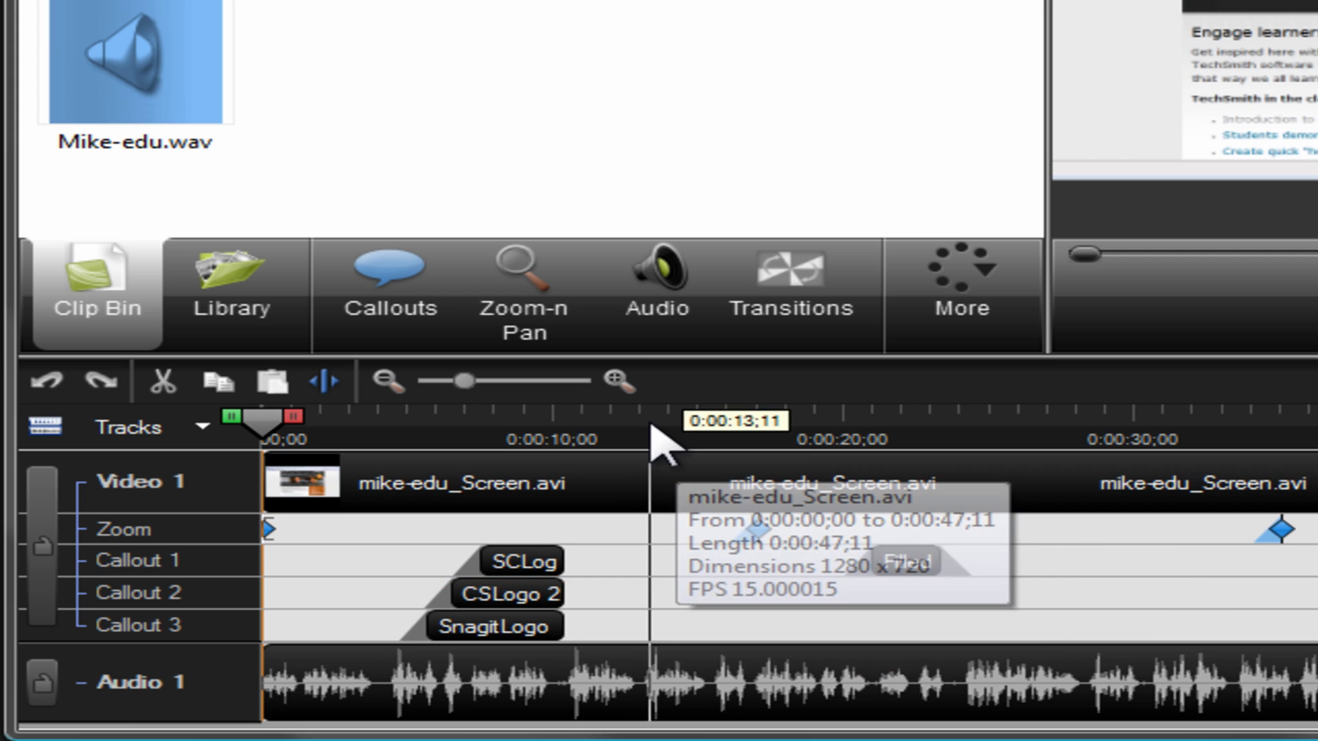
# - Move the SCLogo 3 callout later along the Callout 1 track
pyautogui.click(616, 382)
pyautogui.click(615, 382)
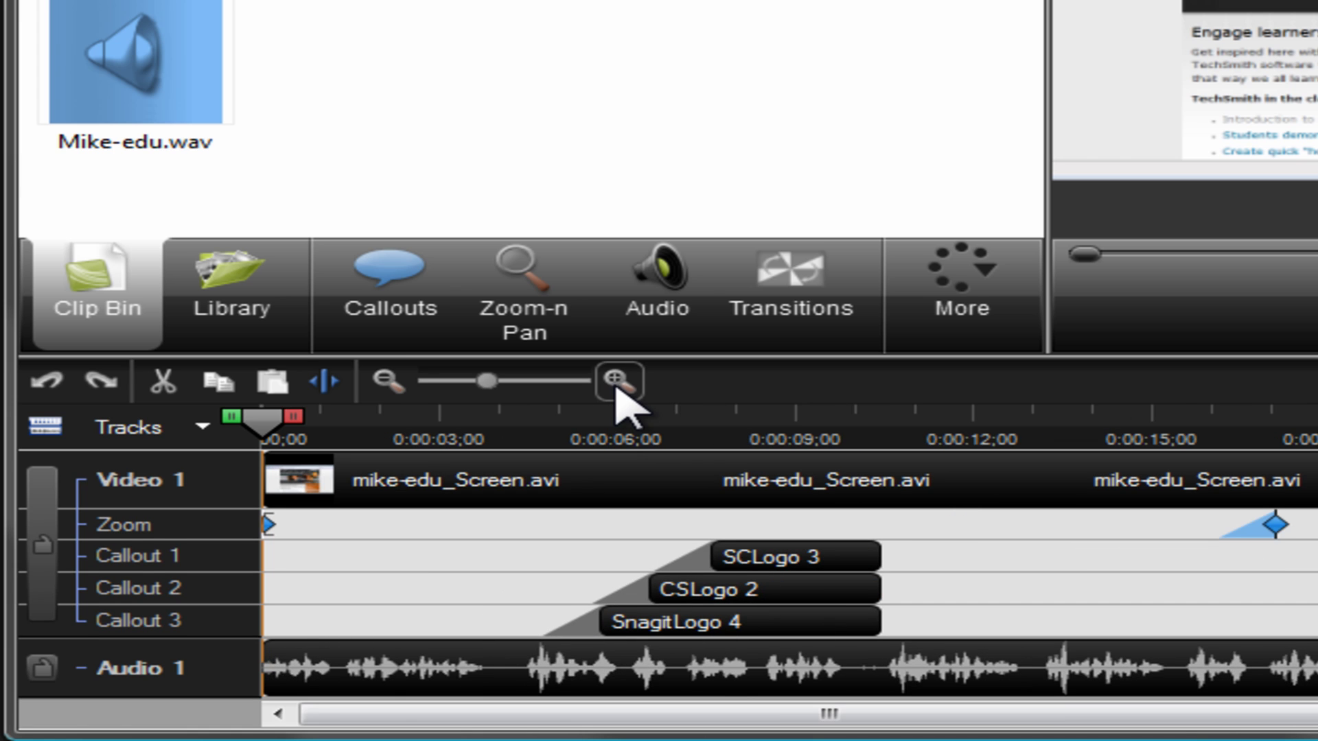
pyautogui.click(391, 389)
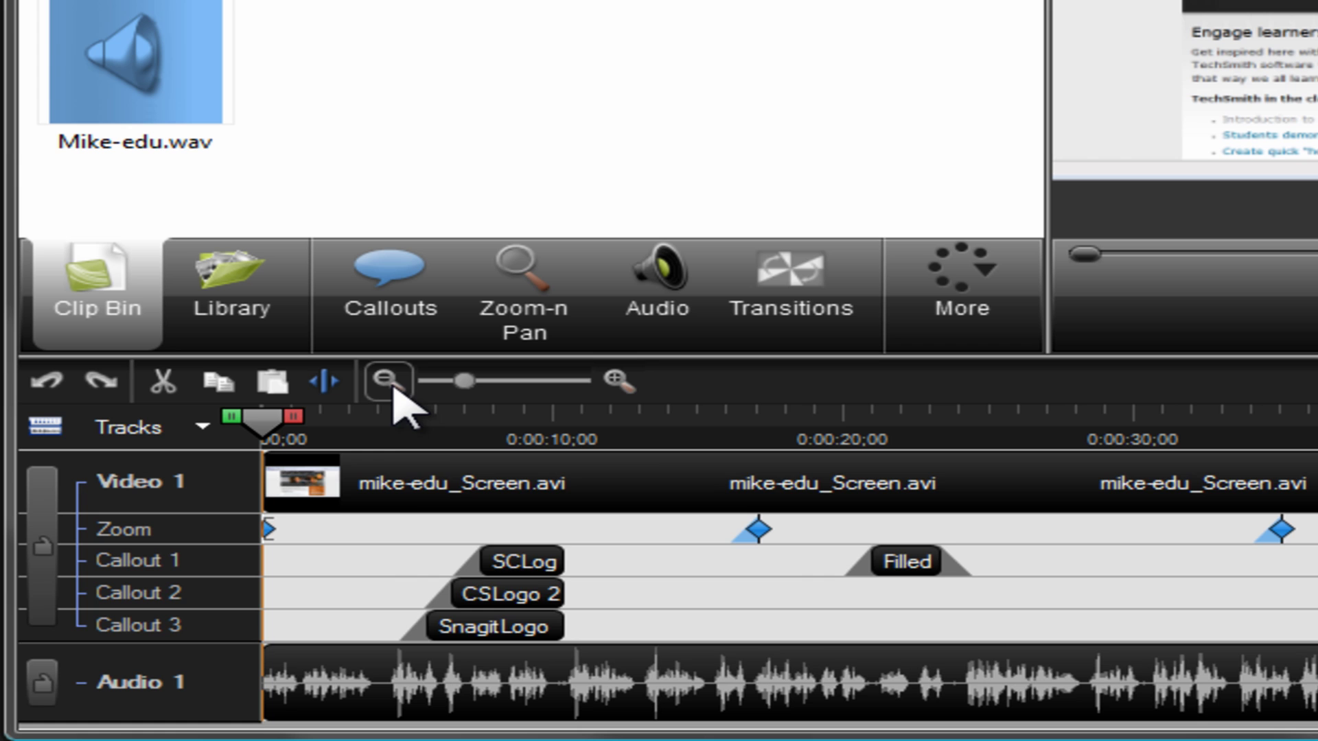
pyautogui.click(547, 564)
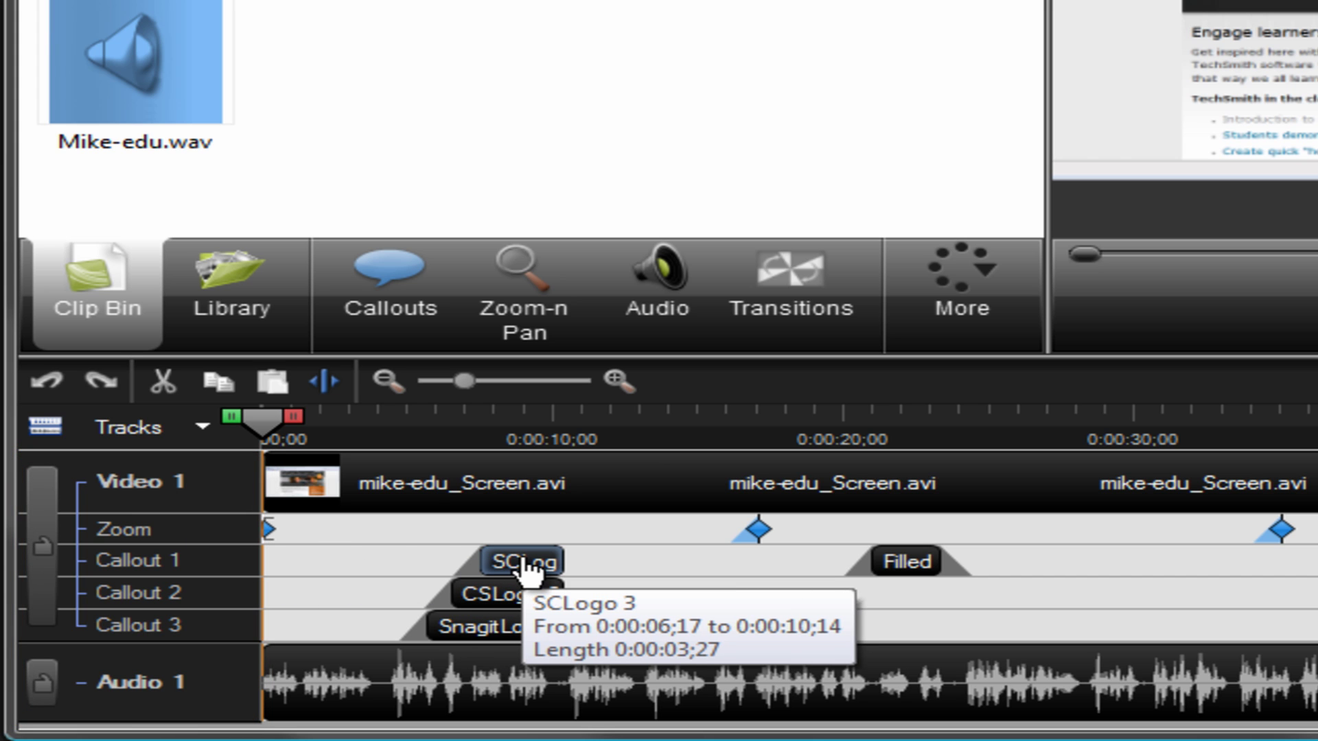
pyautogui.moveTo(525, 567); pyautogui.dragTo(663, 573)
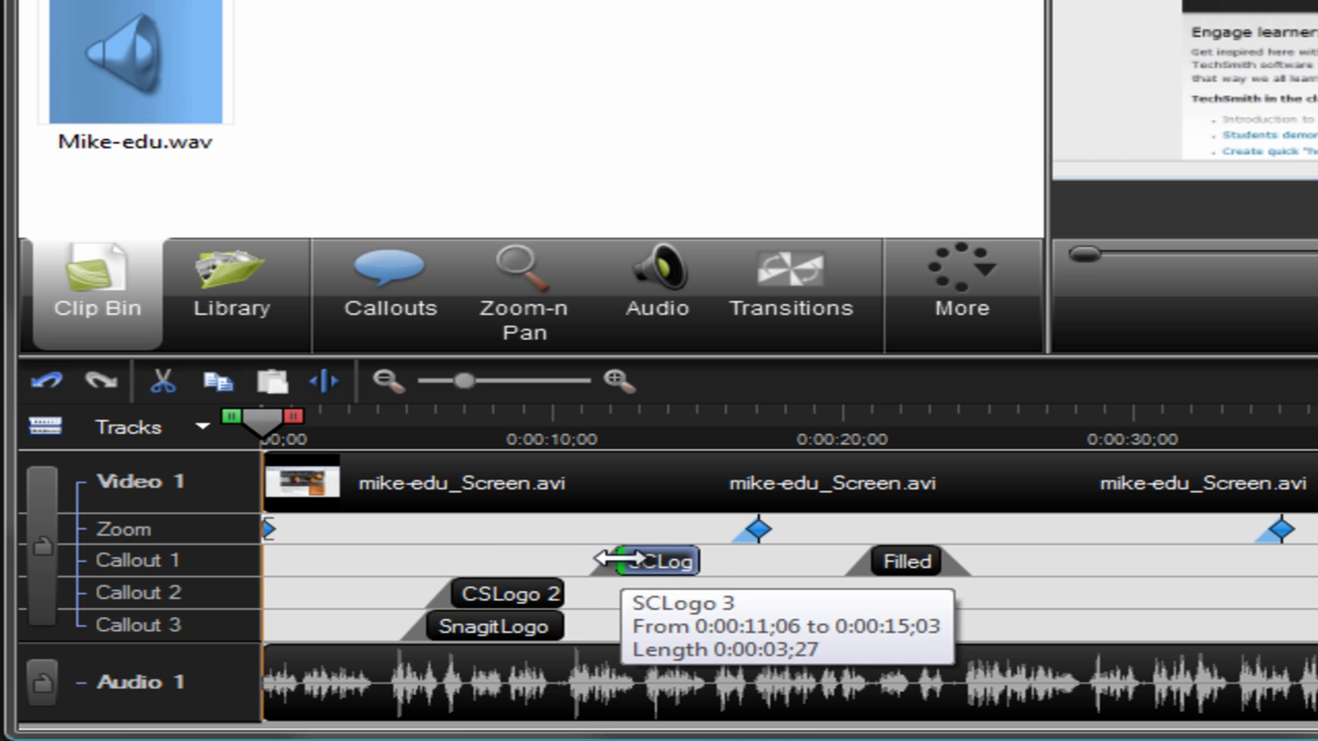
# - Trim SCLogo 3 to run from 0:00:08;26 to 0:00:14;01, about 5 seconds long
pyautogui.moveTo(618, 562); pyautogui.dragTo(553, 561)
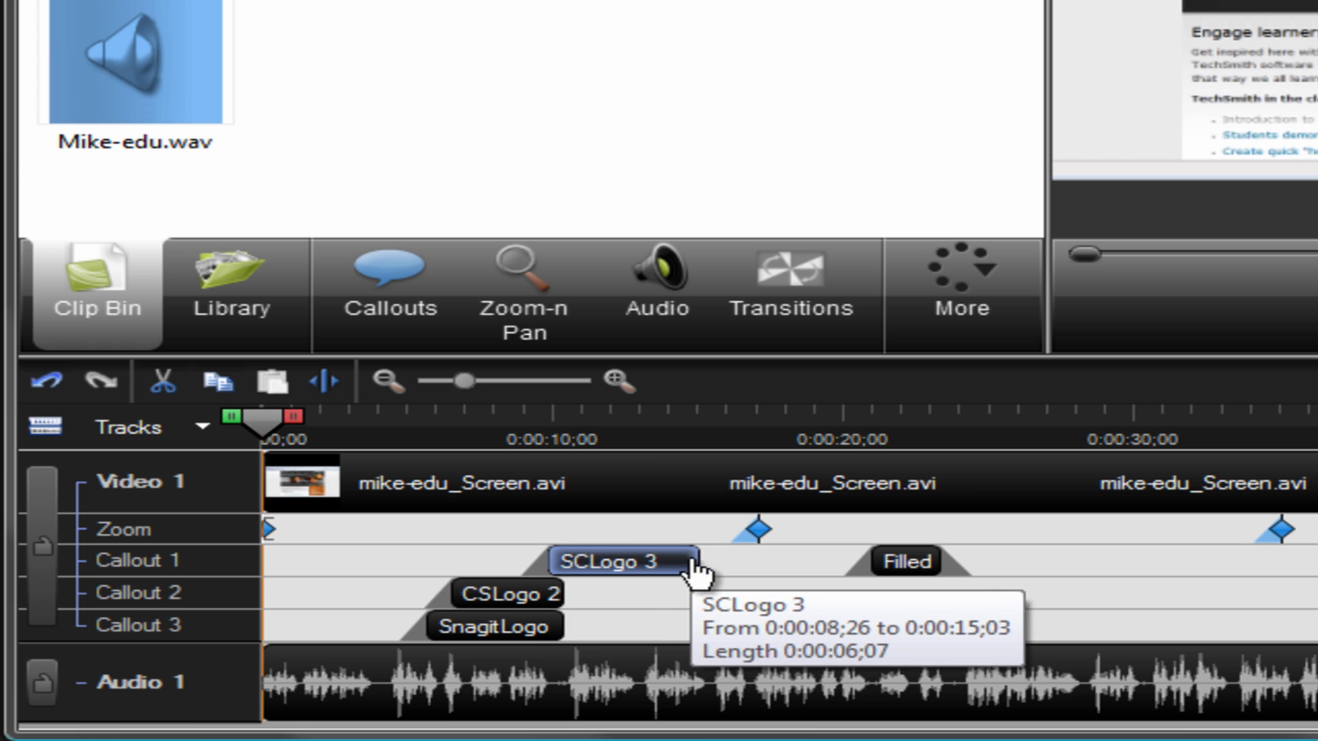
pyautogui.moveTo(699, 559); pyautogui.dragTo(666, 556)
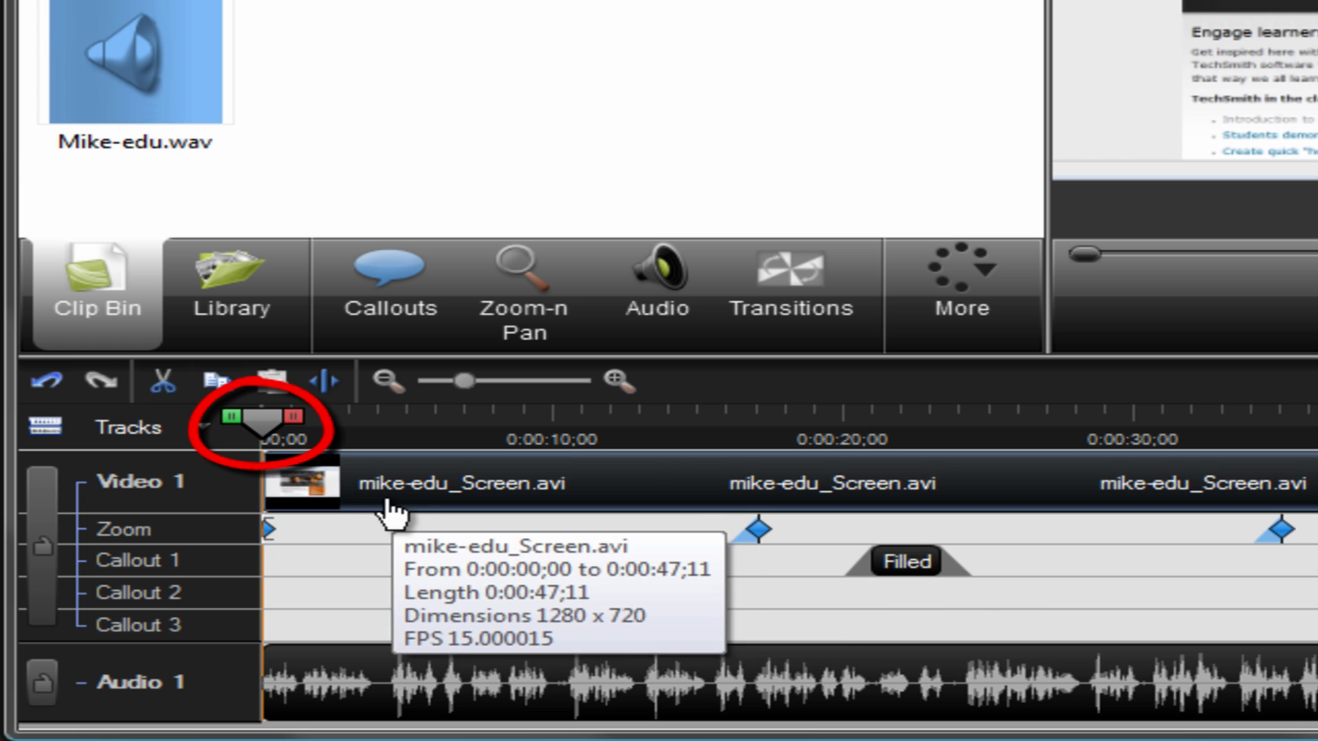
pyautogui.moveTo(279, 443); pyautogui.dragTo(455, 495)
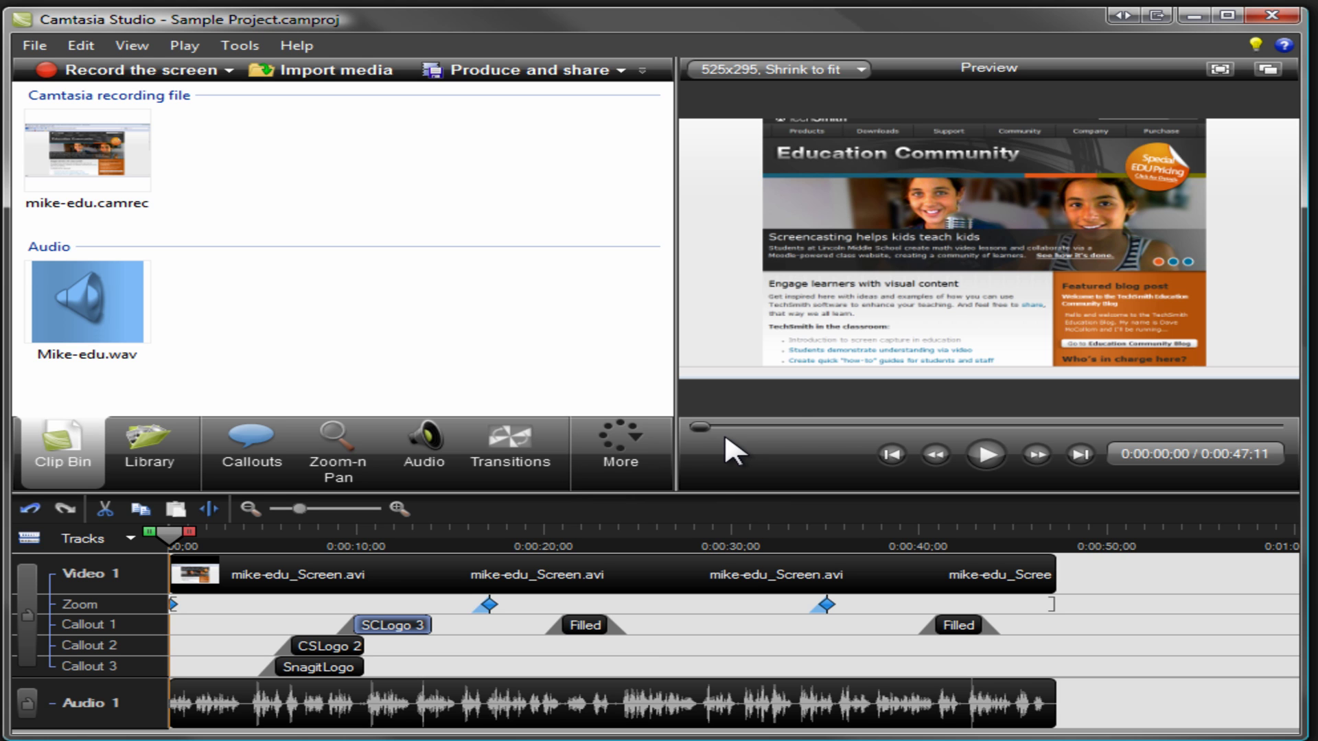
# - Briefly play and pause the preview, then set playback to 0:00:14;11
pyautogui.click(988, 456)
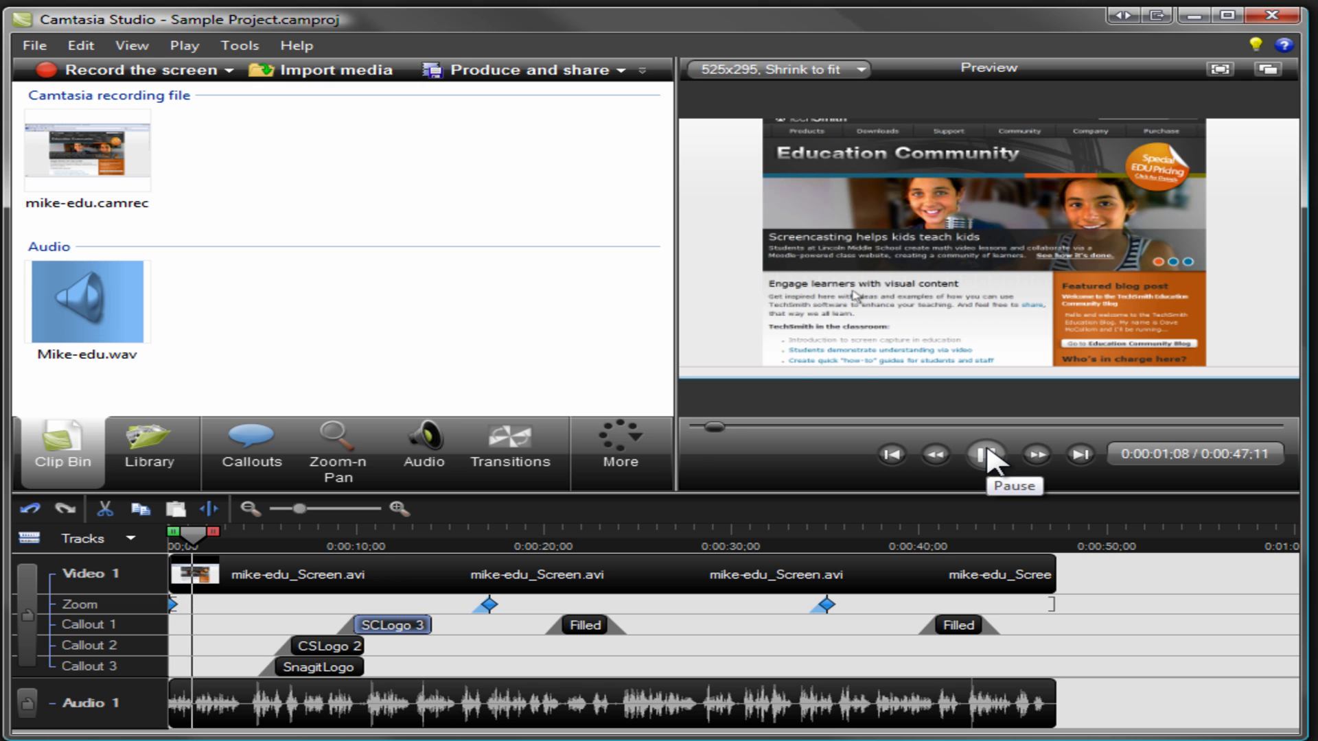
pyautogui.click(988, 456)
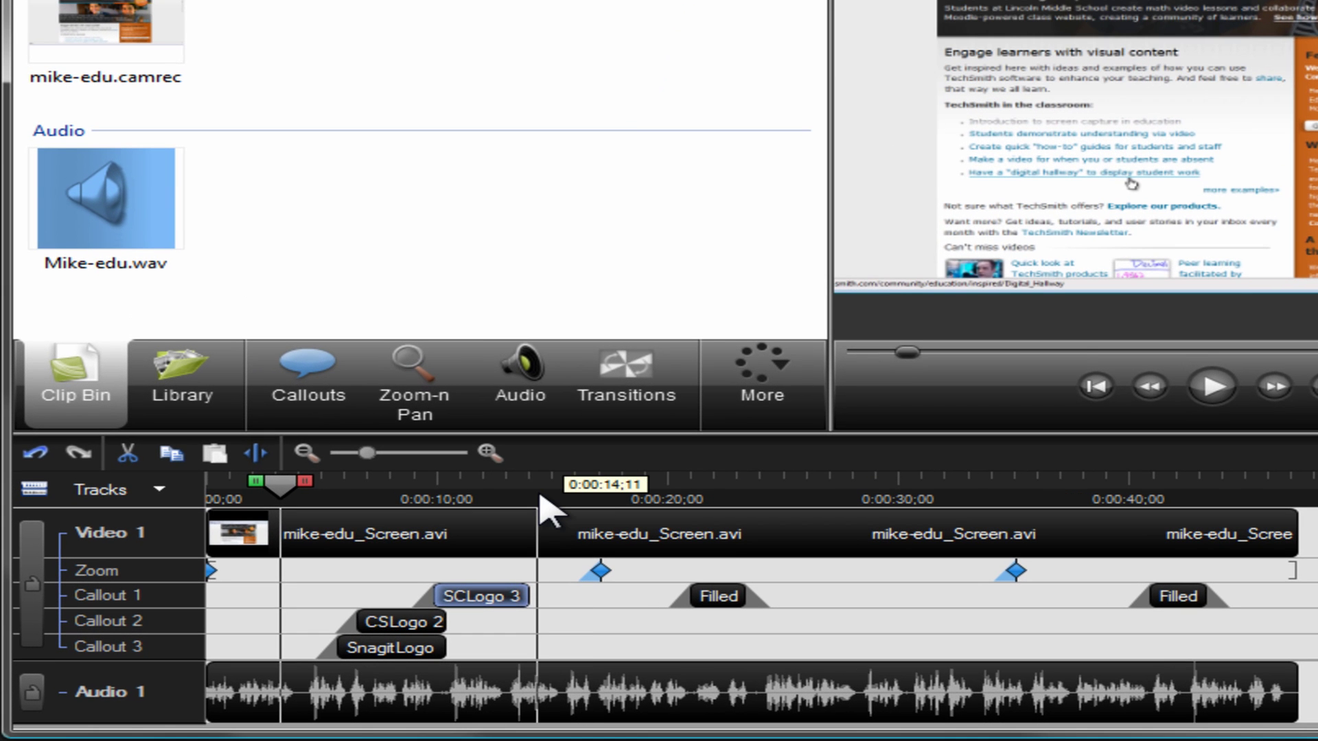
pyautogui.click(540, 497)
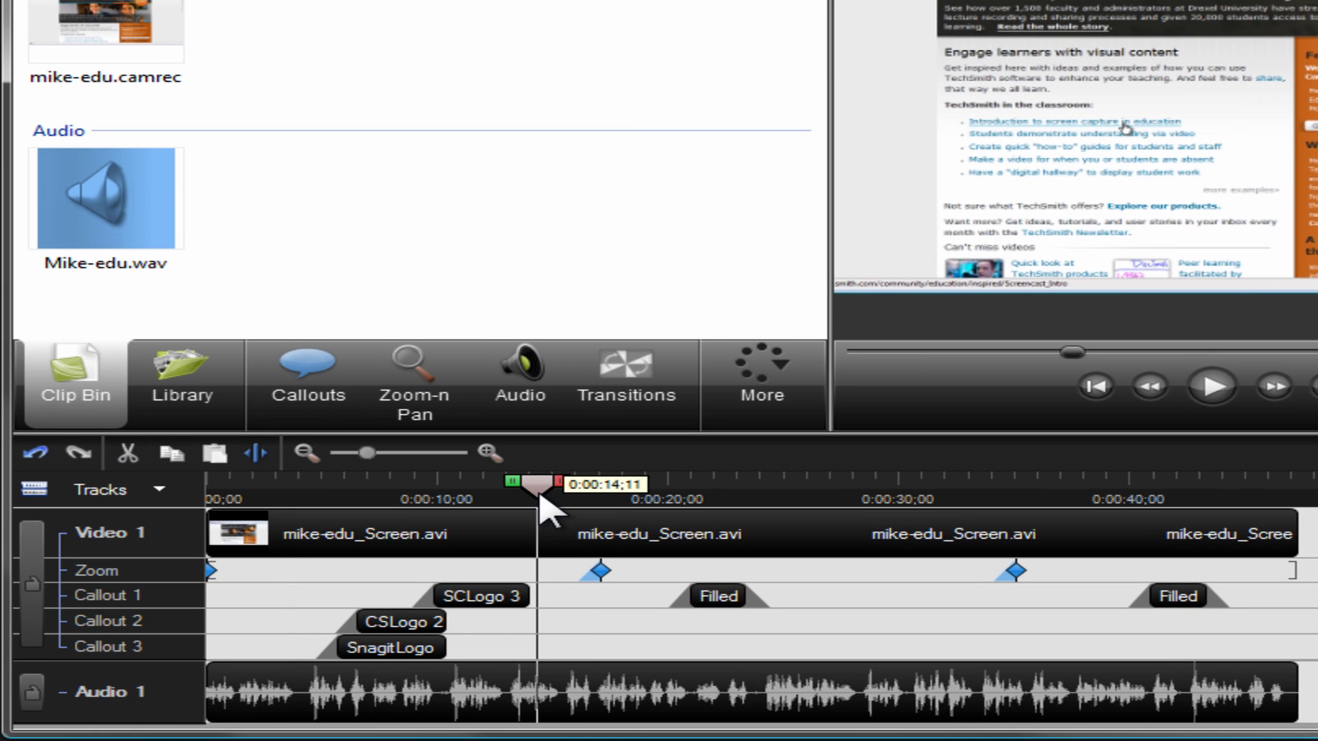
pyautogui.moveTo(533, 492); pyautogui.dragTo(517, 482)
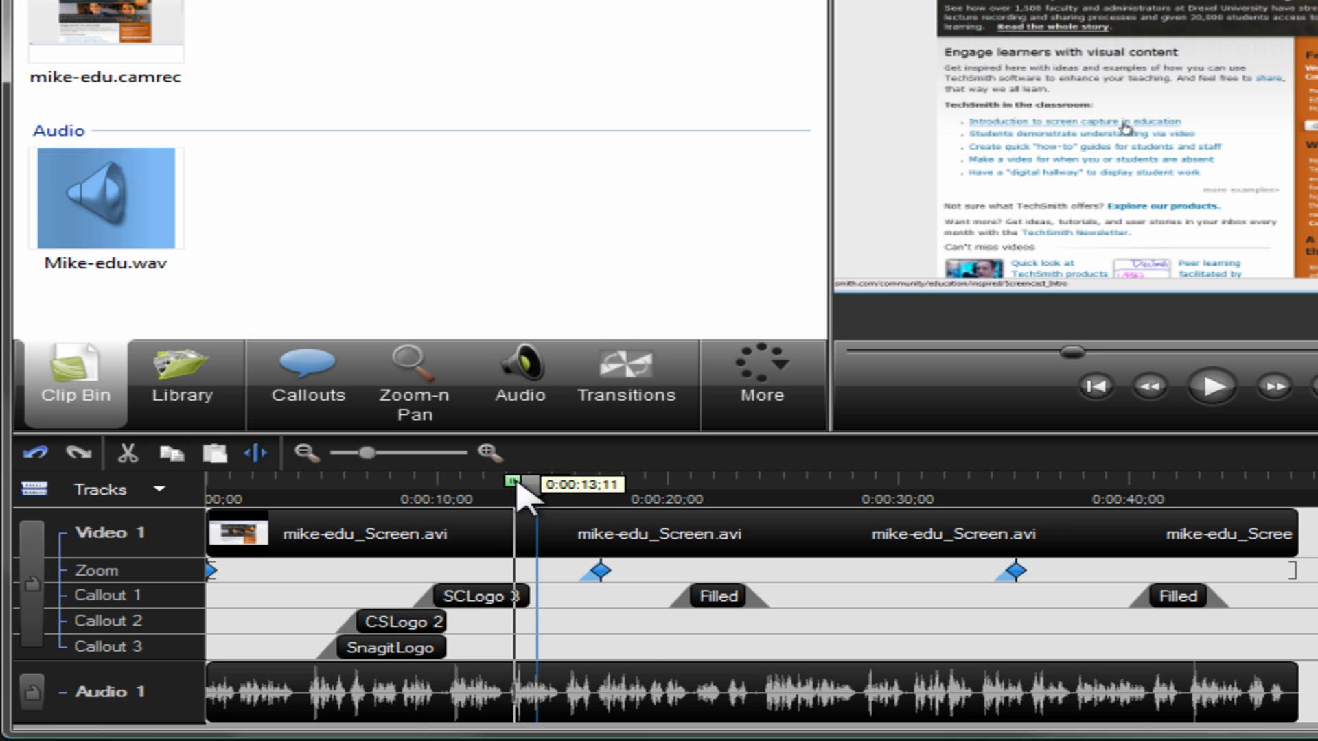
pyautogui.moveTo(517, 482); pyautogui.dragTo(437, 484)
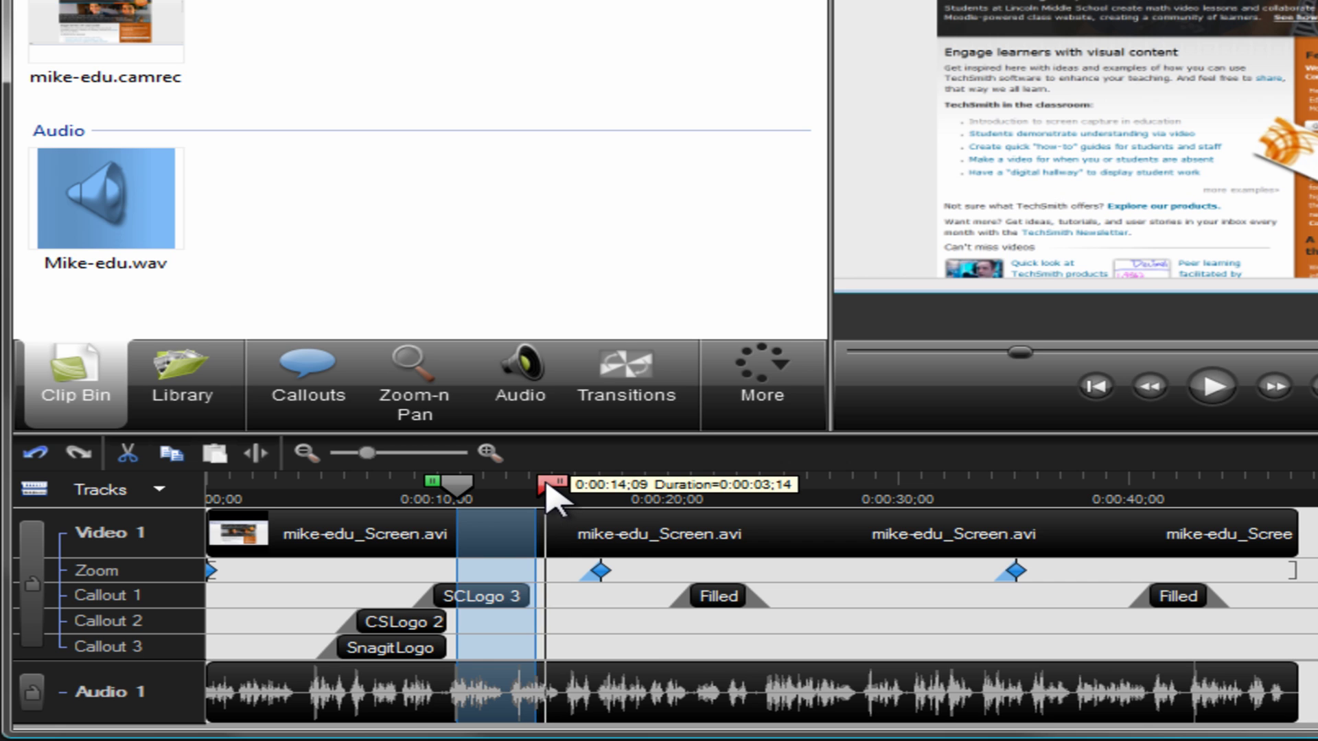
pyautogui.moveTo(550, 484); pyautogui.dragTo(692, 482)
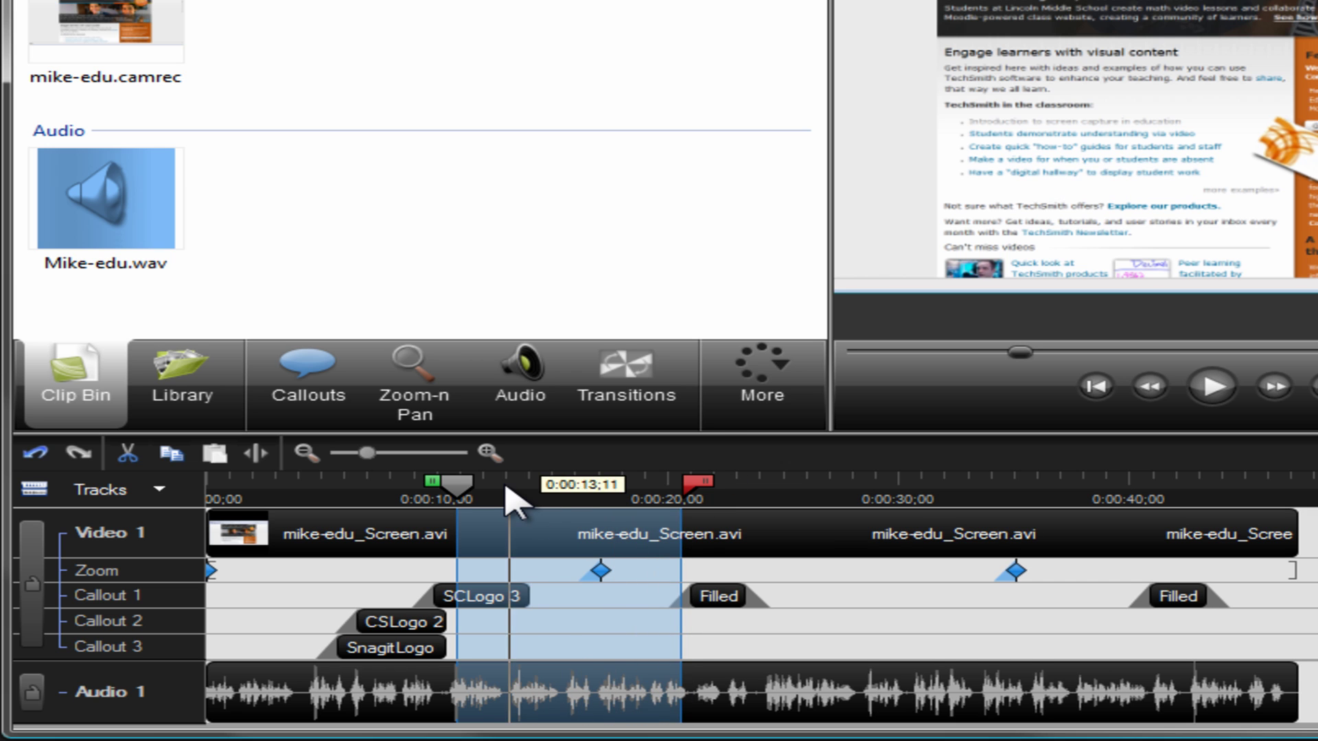
pyautogui.doubleClick(461, 488)
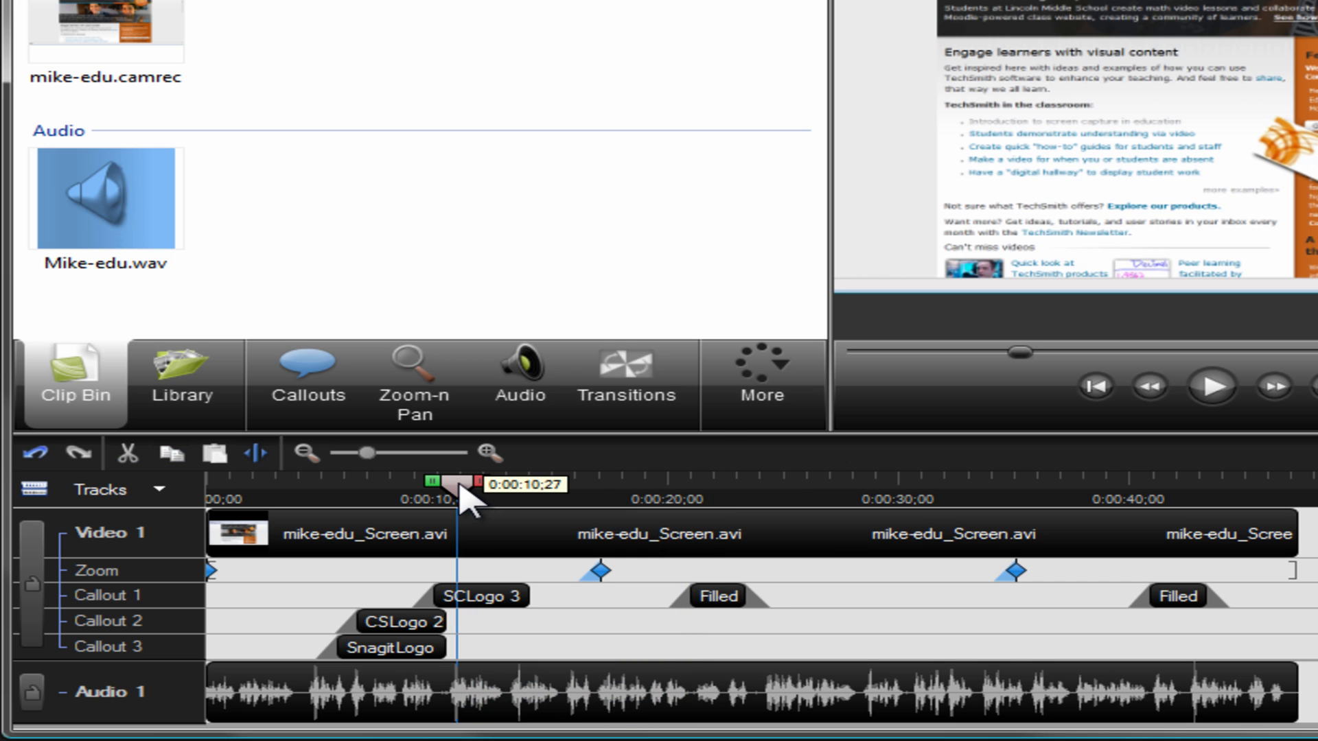
# - Split the video and audio clips at 0:00:04;07
pyautogui.moveTo(461, 496); pyautogui.dragTo(307, 491)
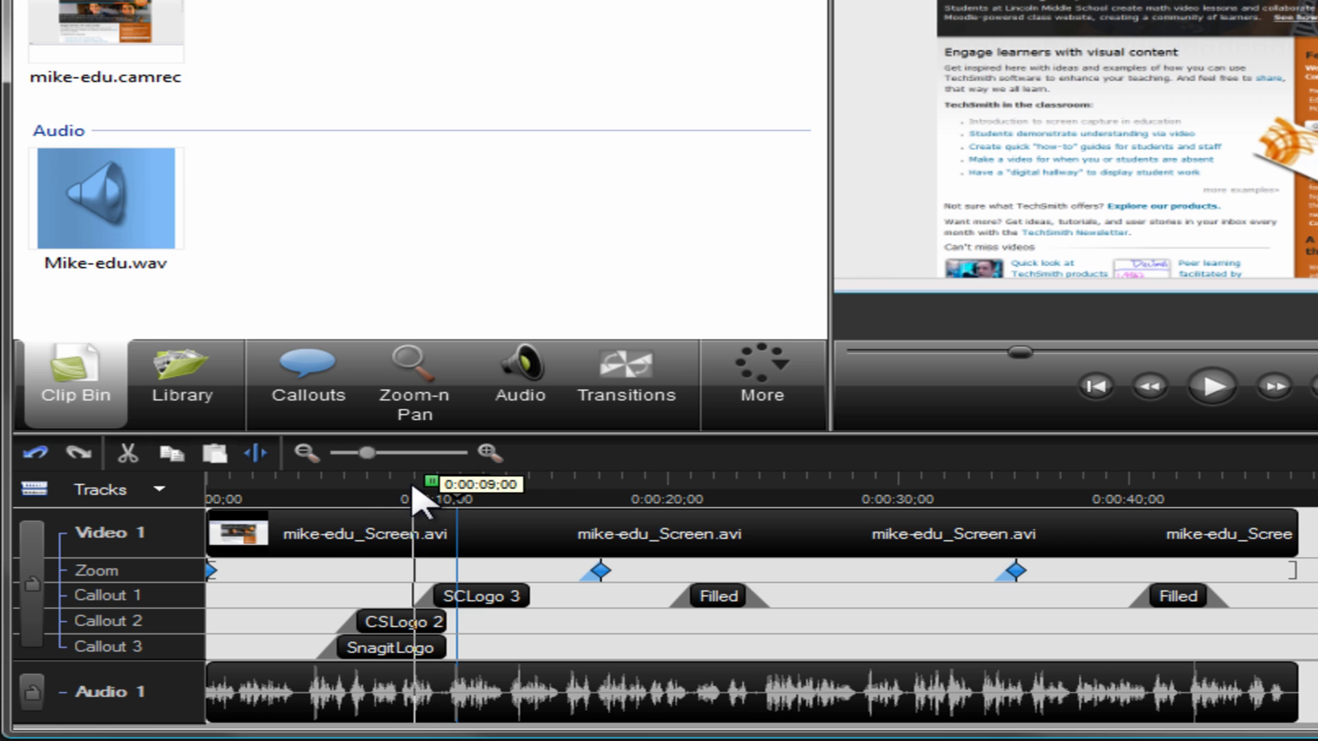
pyautogui.click(307, 489)
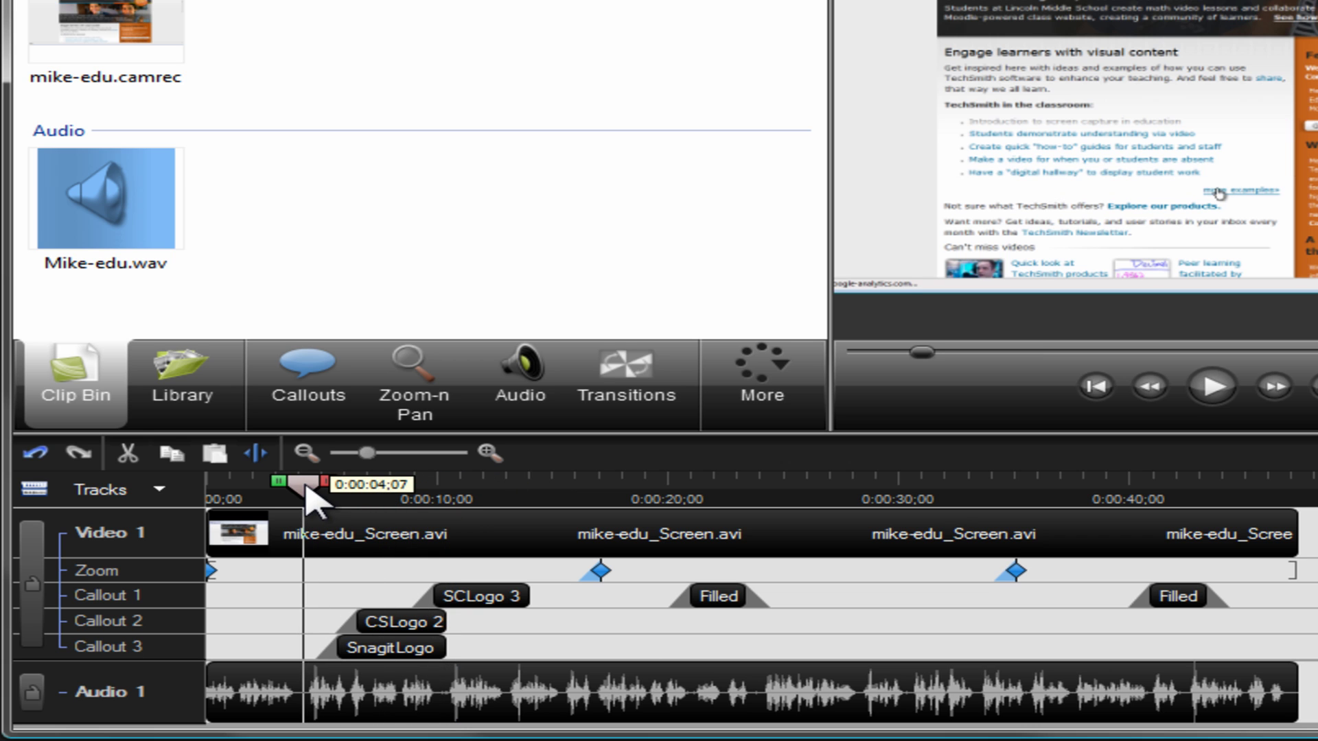
pyautogui.click(266, 460)
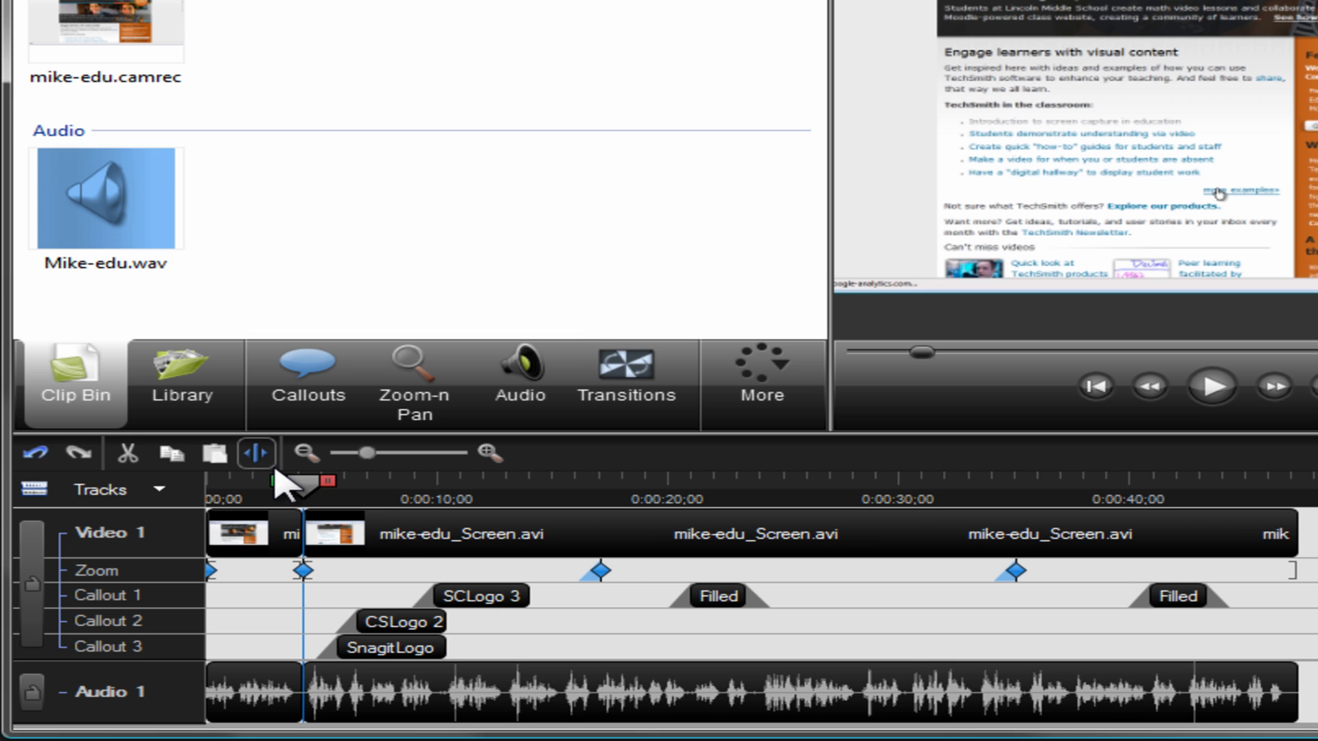
# - Cut the stretch before the split, then undo the cut to restore it
pyautogui.moveTo(280, 484); pyautogui.dragTo(214, 483)
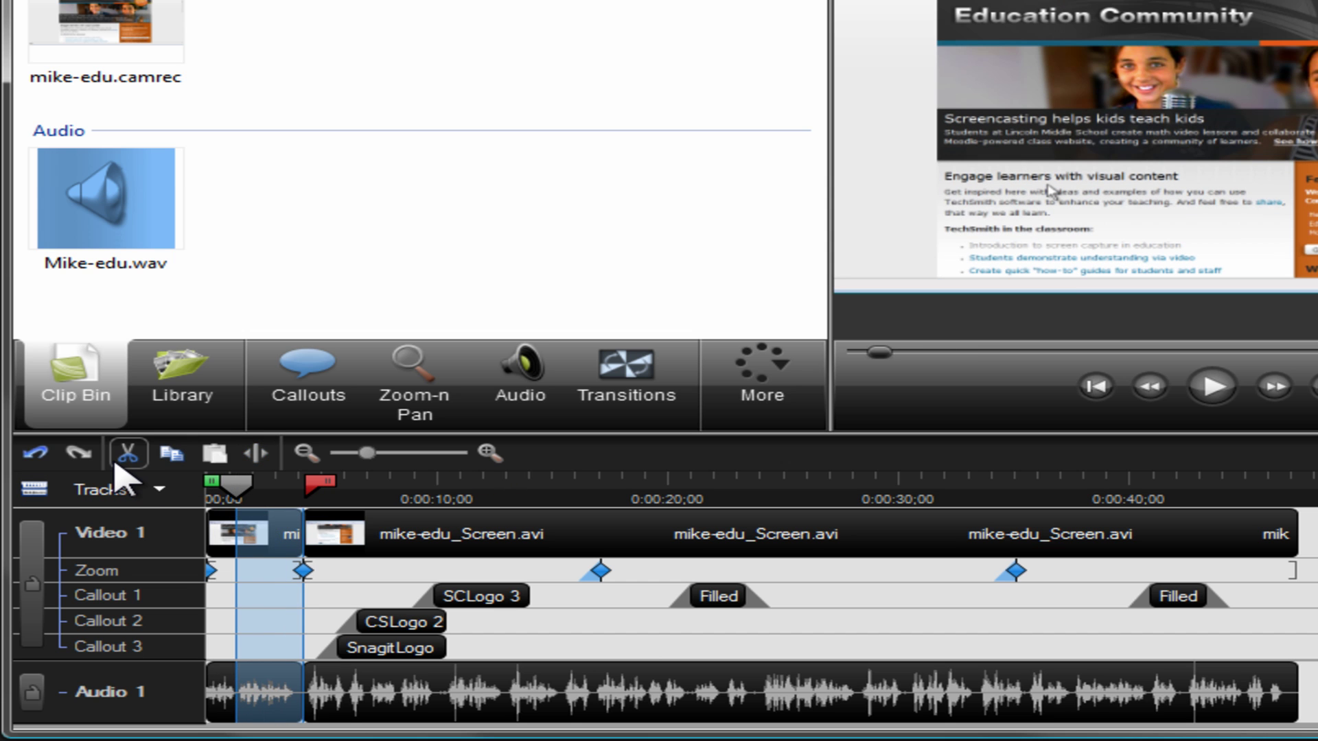
pyautogui.click(116, 463)
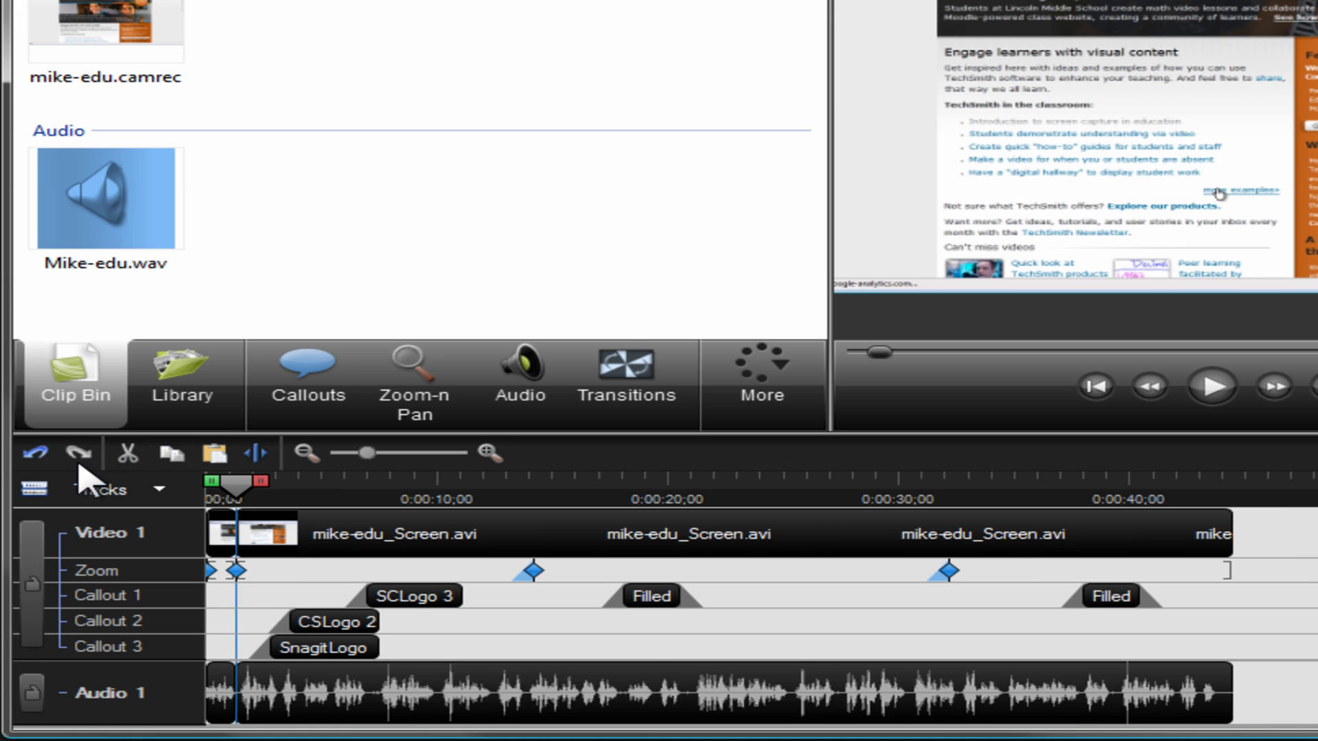
pyautogui.click(38, 455)
pyautogui.moveTo(243, 491); pyautogui.dragTo(361, 500)
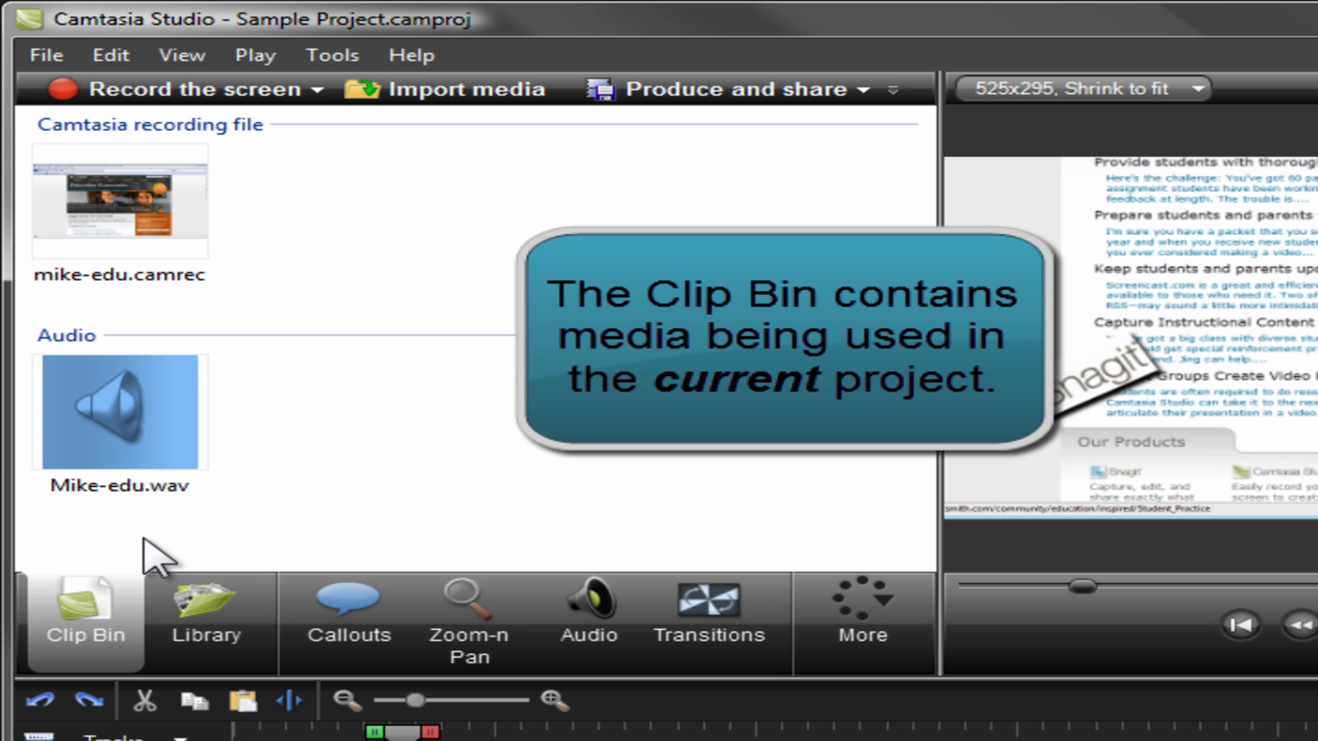
# - Show the Library with the Rounded Angles folder expanded to list its assets
pyautogui.click(196, 608)
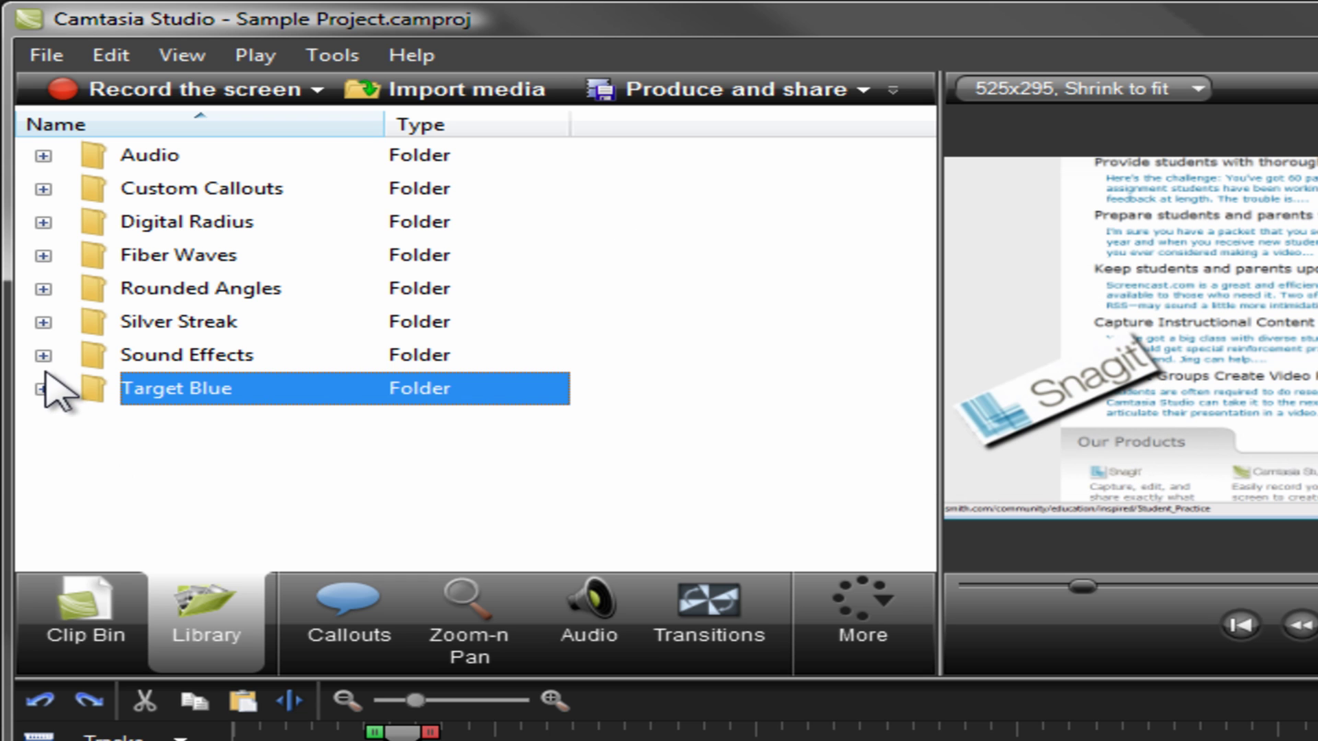
pyautogui.click(43, 289)
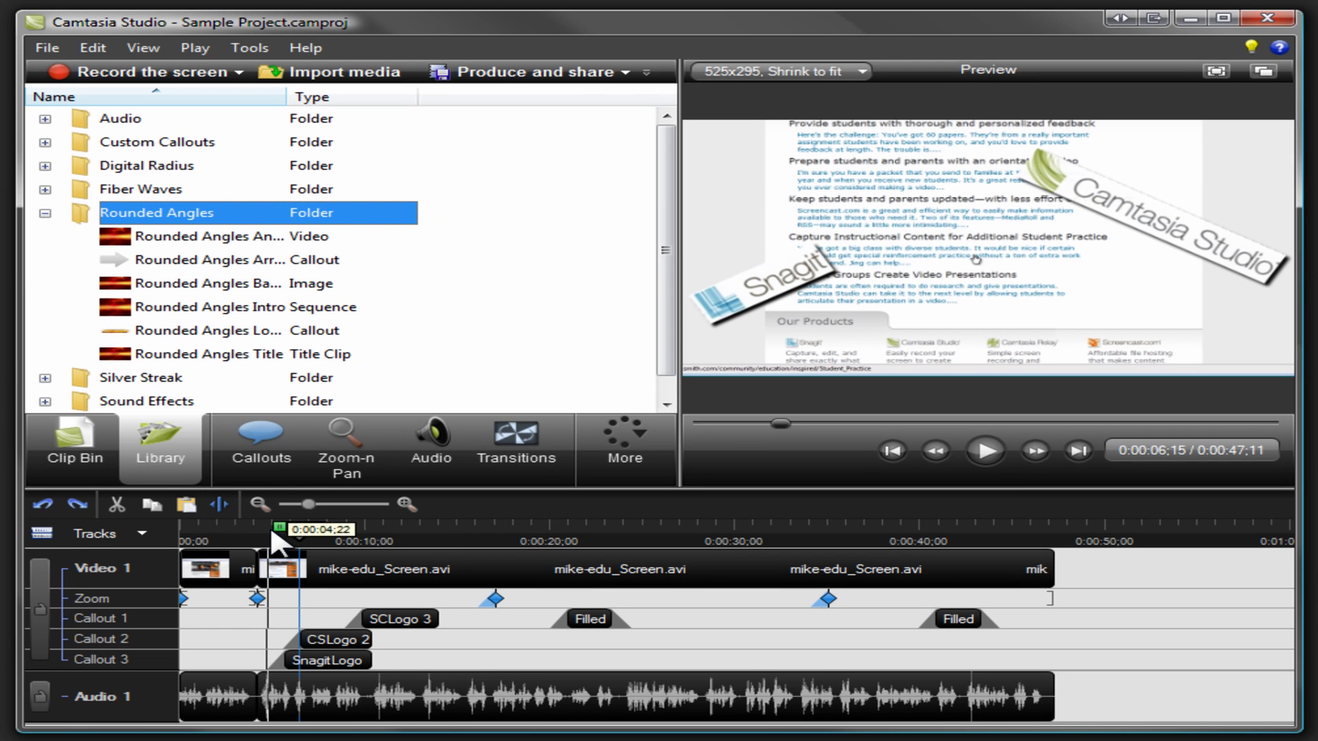
# - Add a marked timeline stretch to the library and place the Rounded Angles Title clip at the timeline start
pyautogui.moveTo(279, 528); pyautogui.dragTo(229, 525)
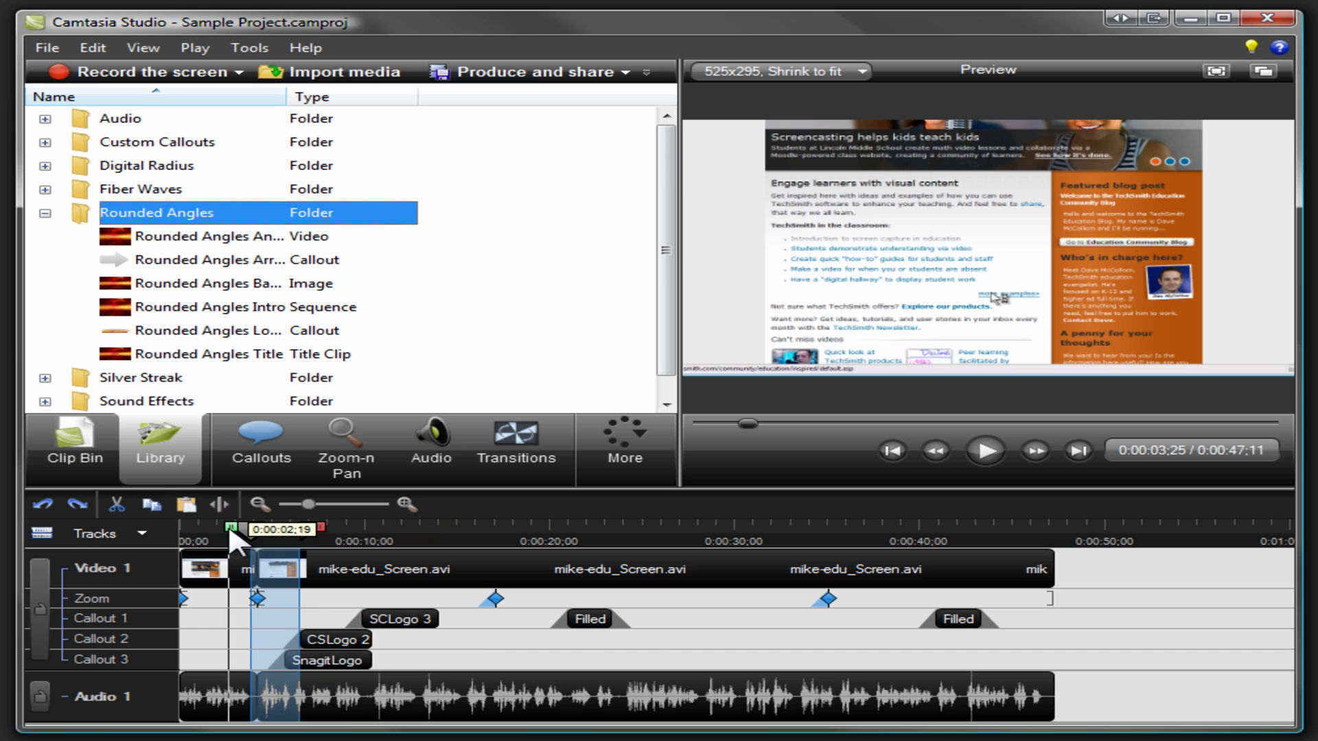
pyautogui.rightClick(271, 564)
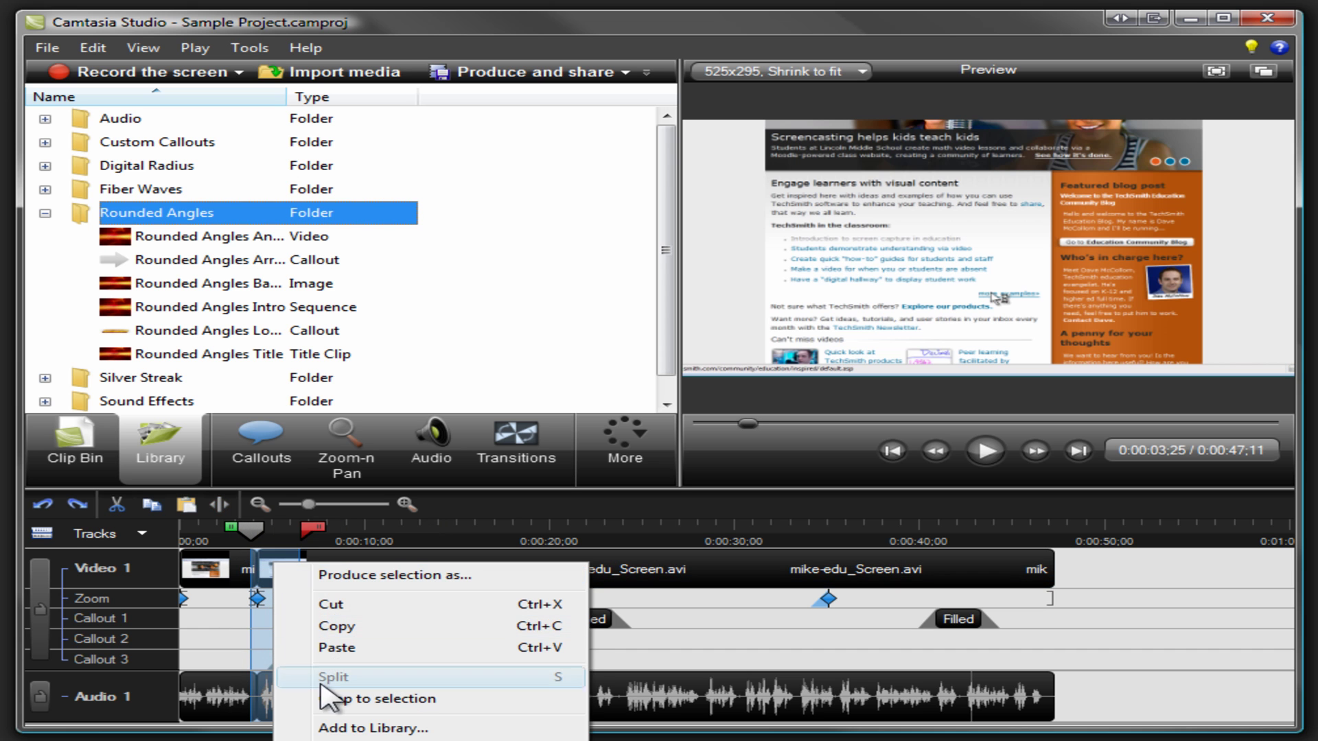
pyautogui.click(323, 728)
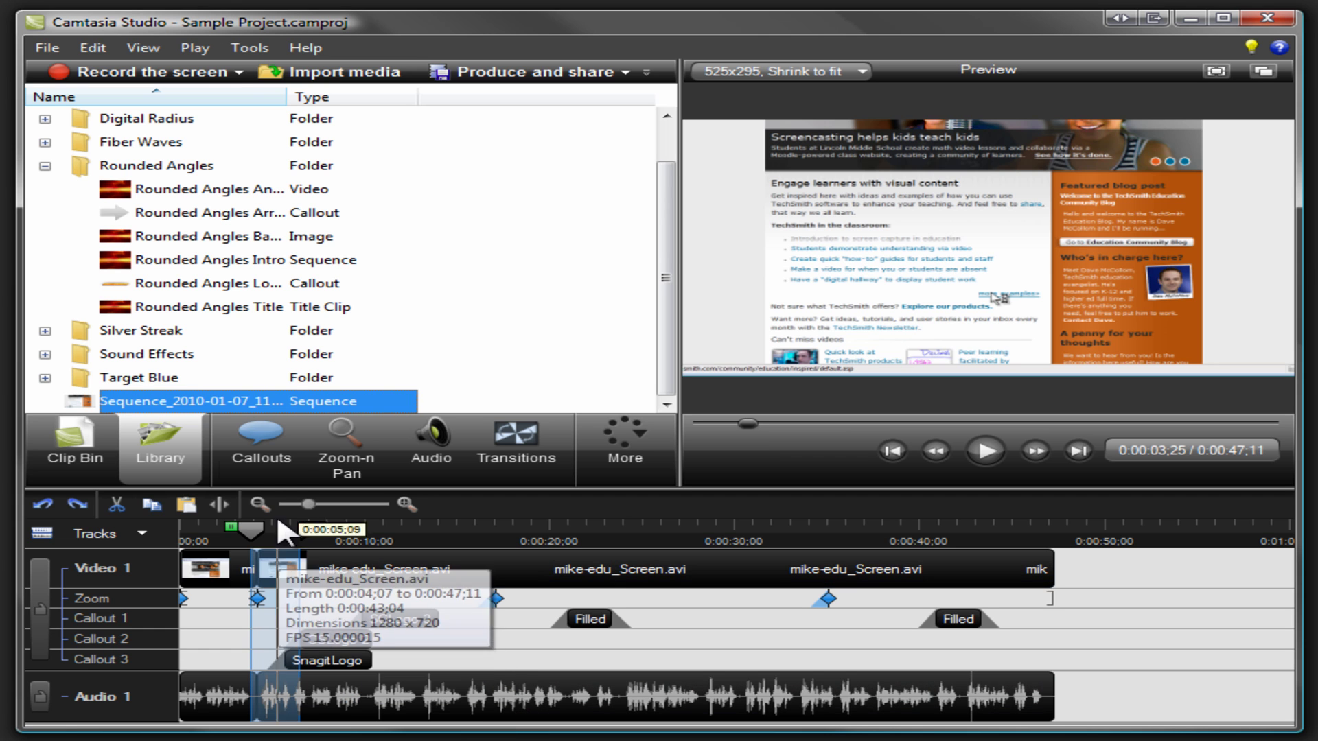
pyautogui.moveTo(263, 310); pyautogui.dragTo(189, 577)
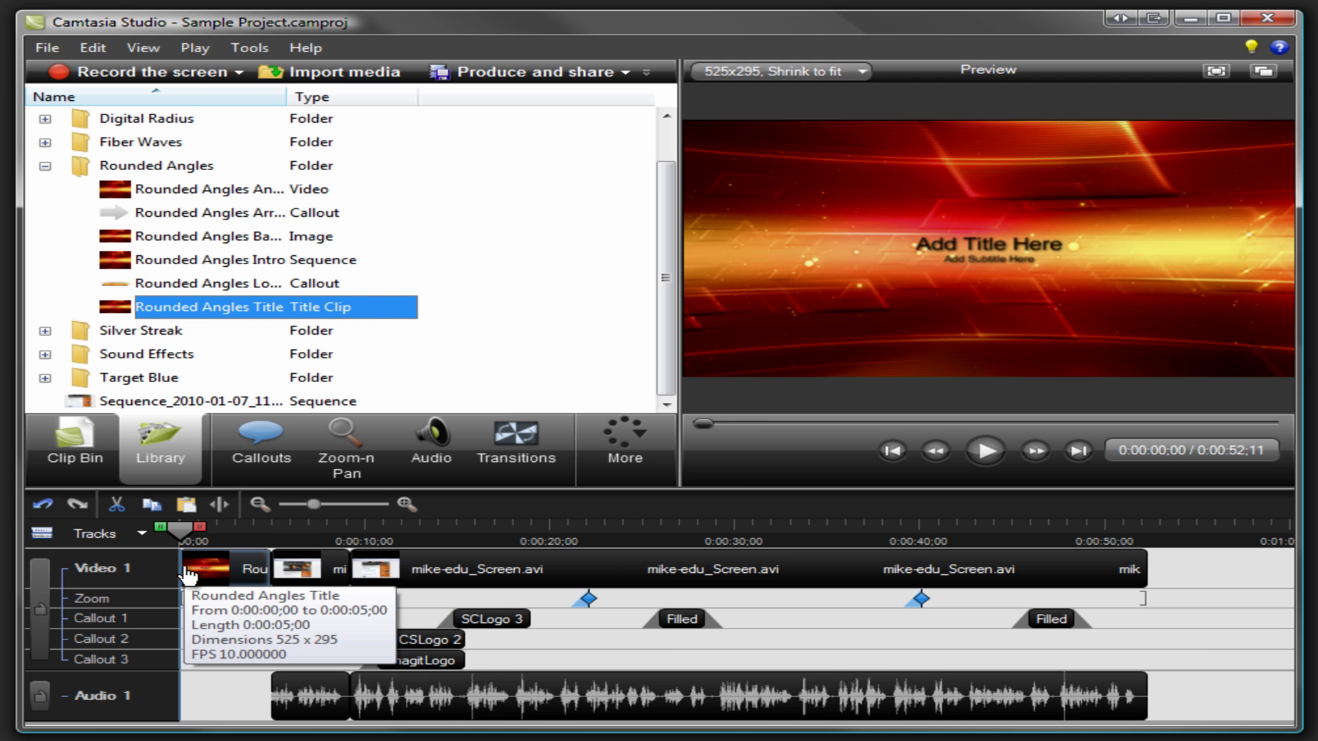
pyautogui.click(286, 543)
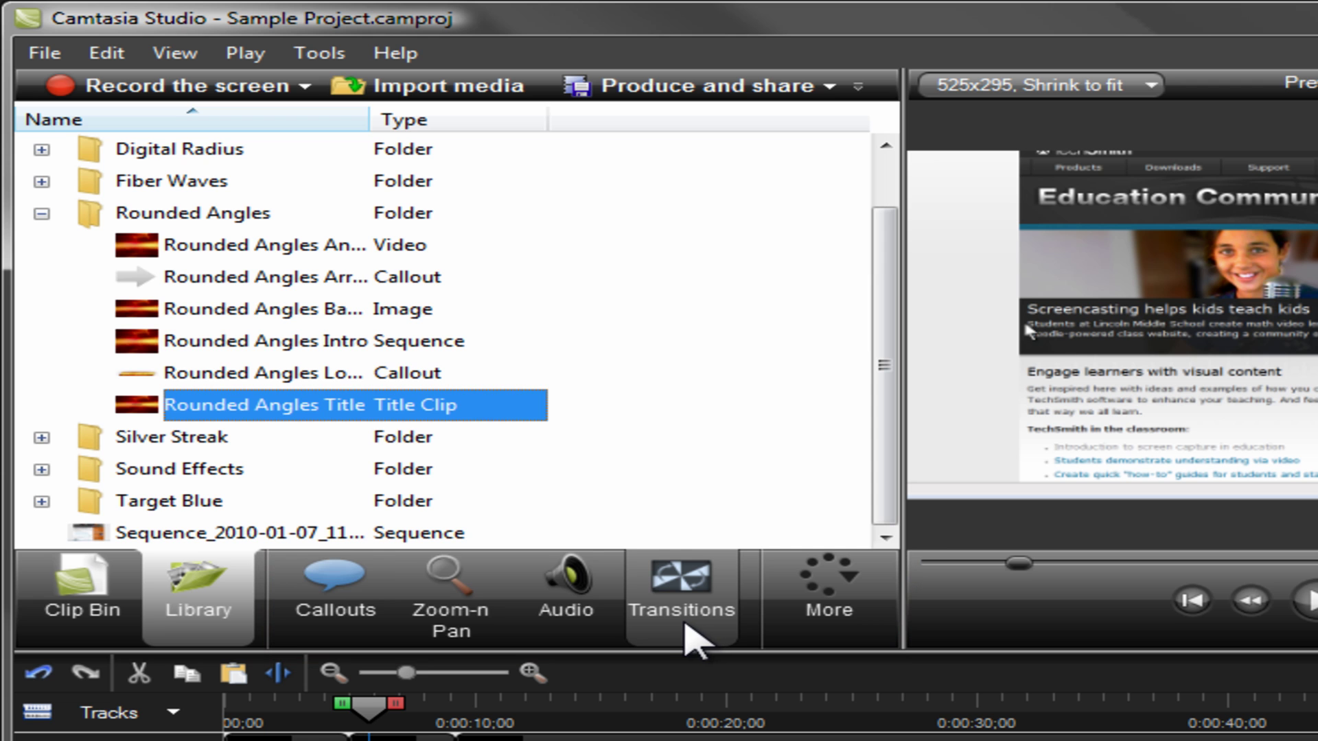
# - Add a small arrow callout on the webpage's upper left
pyautogui.click(347, 611)
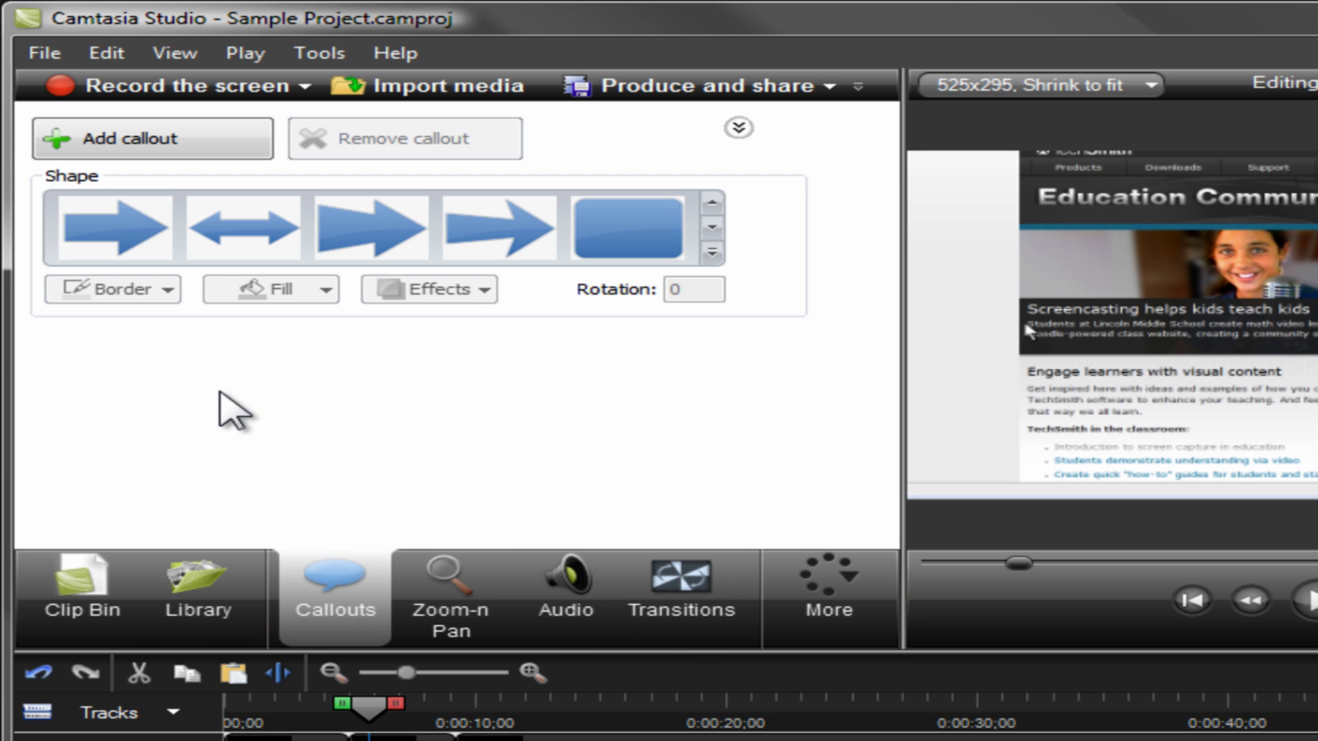
pyautogui.click(155, 258)
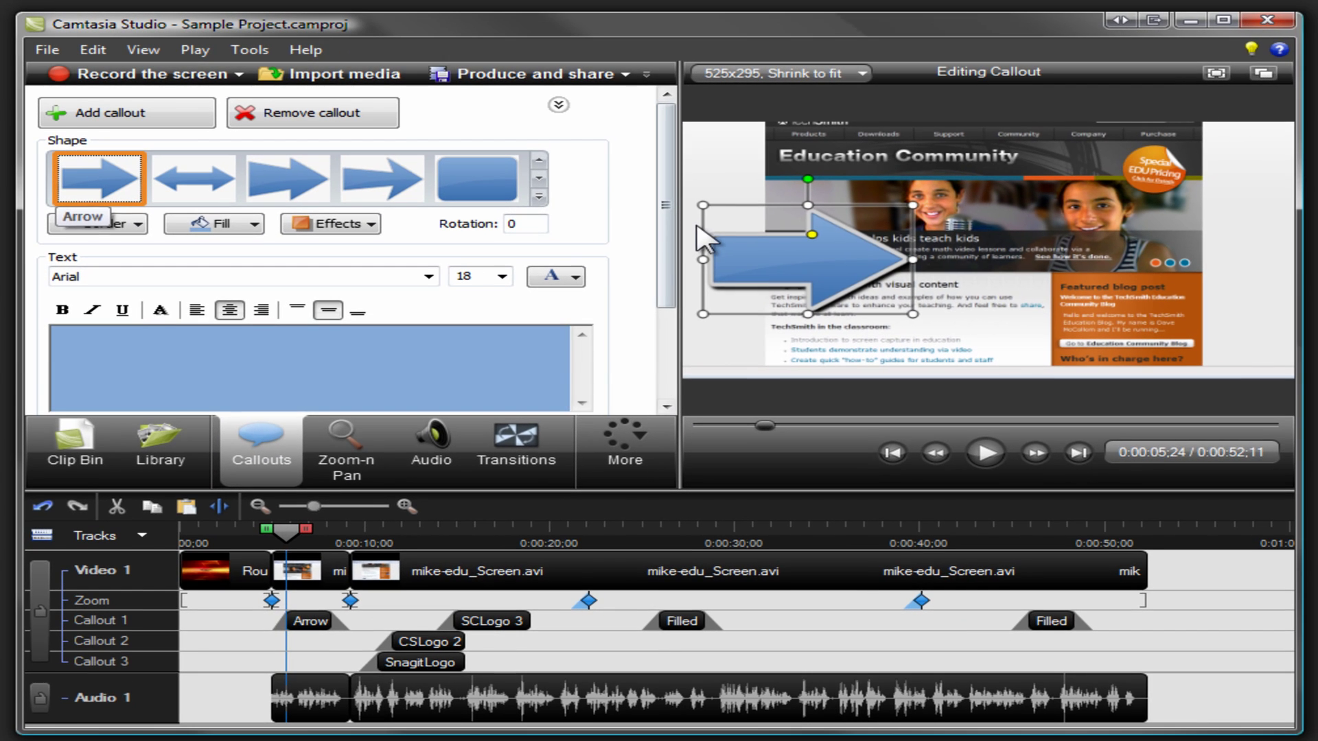
pyautogui.moveTo(703, 205)
pyautogui.mouseDown()
pyautogui.moveTo(759, 259)
pyautogui.moveTo(800, 220)
pyautogui.moveTo(795, 206)
pyautogui.mouseUp()
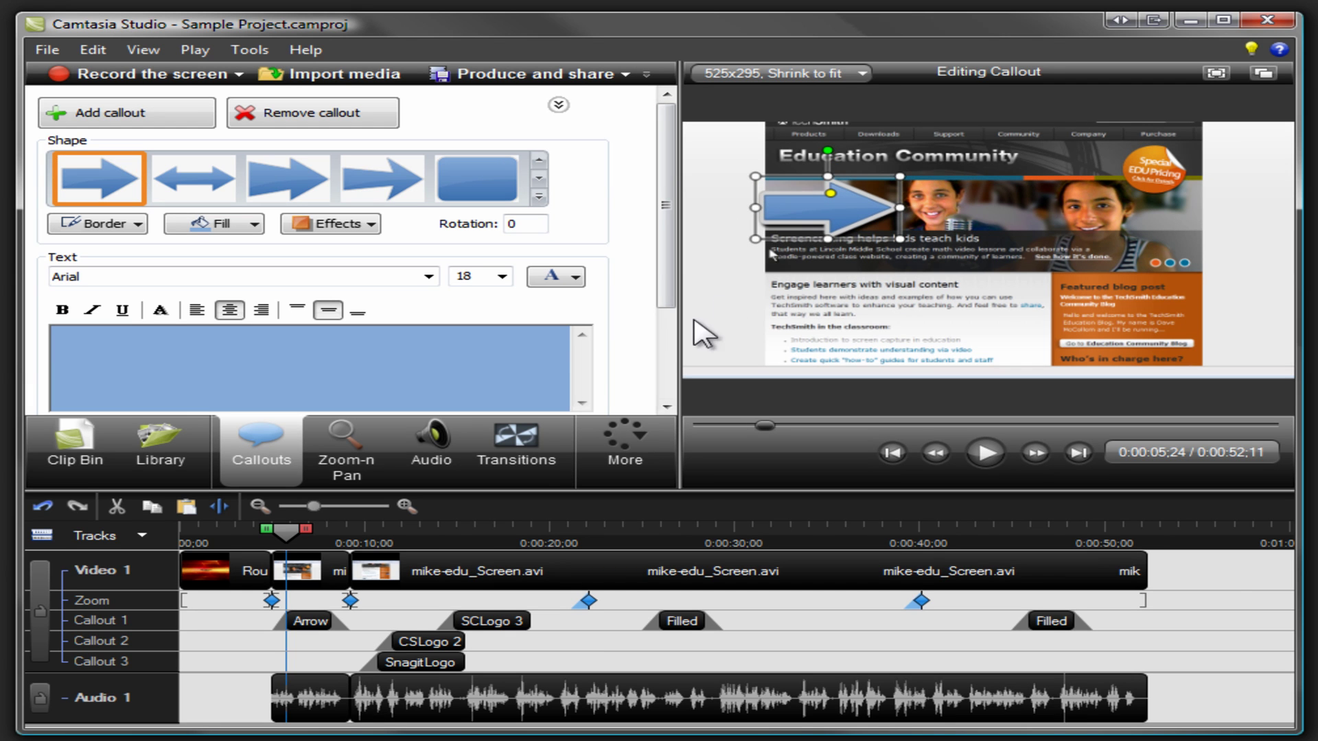
# - Put a Fade through black transition after the Rounded Angles Title clip
pyautogui.click(525, 431)
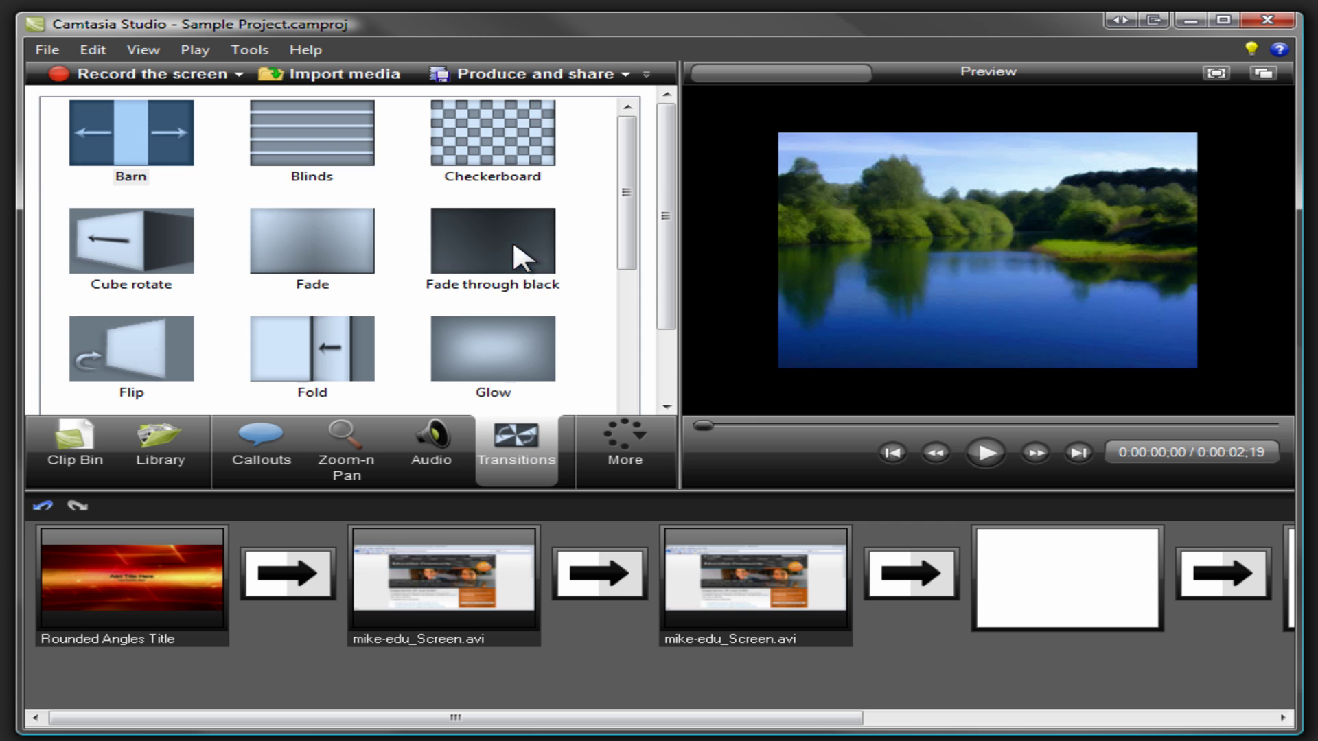
pyautogui.moveTo(522, 259); pyautogui.dragTo(314, 569)
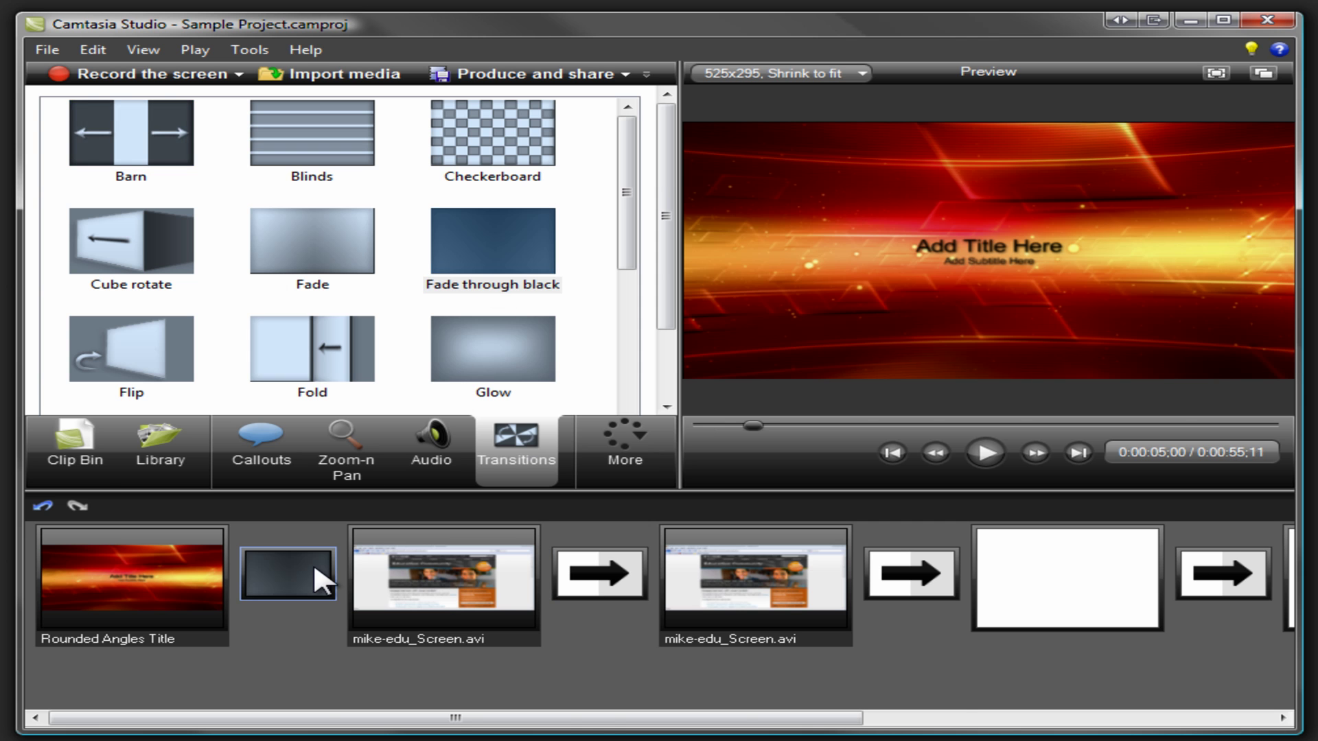
pyautogui.click(78, 444)
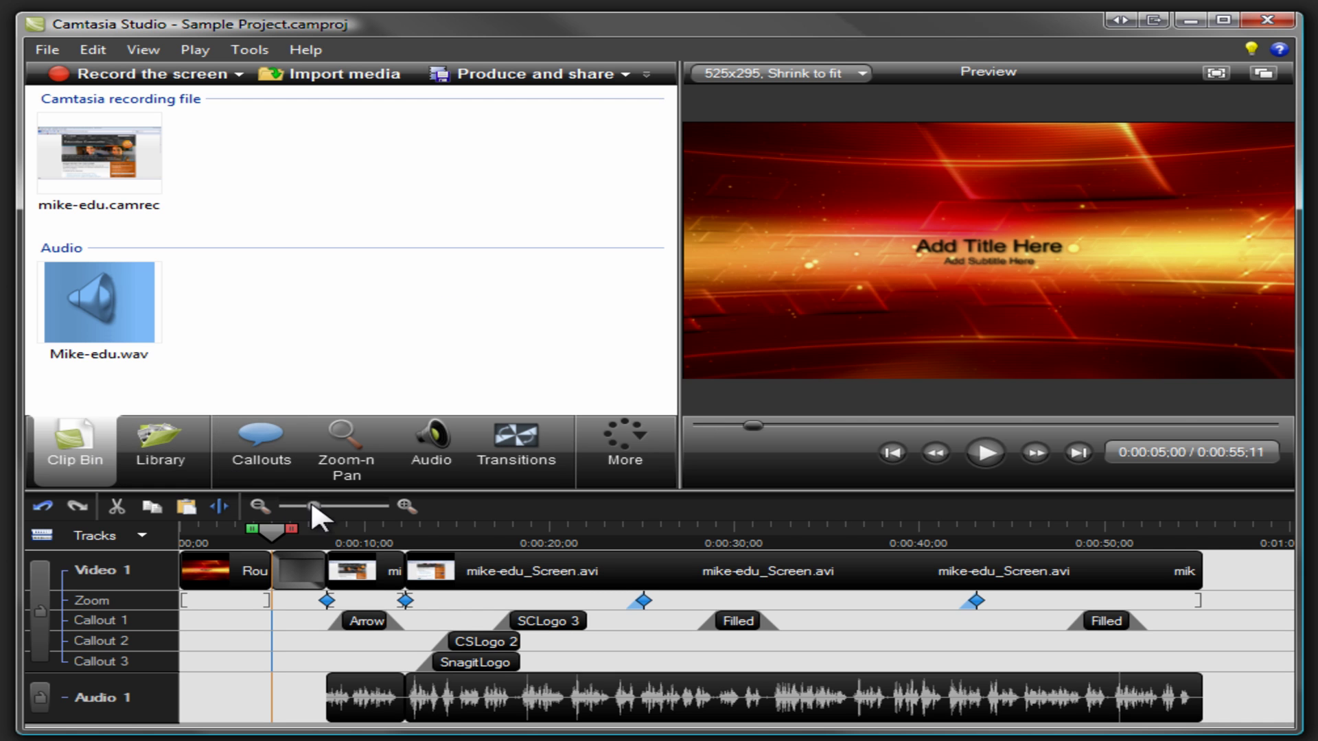
# - Add a Zoom-n-Pan at 0:00:13;03 magnifying the webpage text
pyautogui.click(422, 538)
pyautogui.click(350, 450)
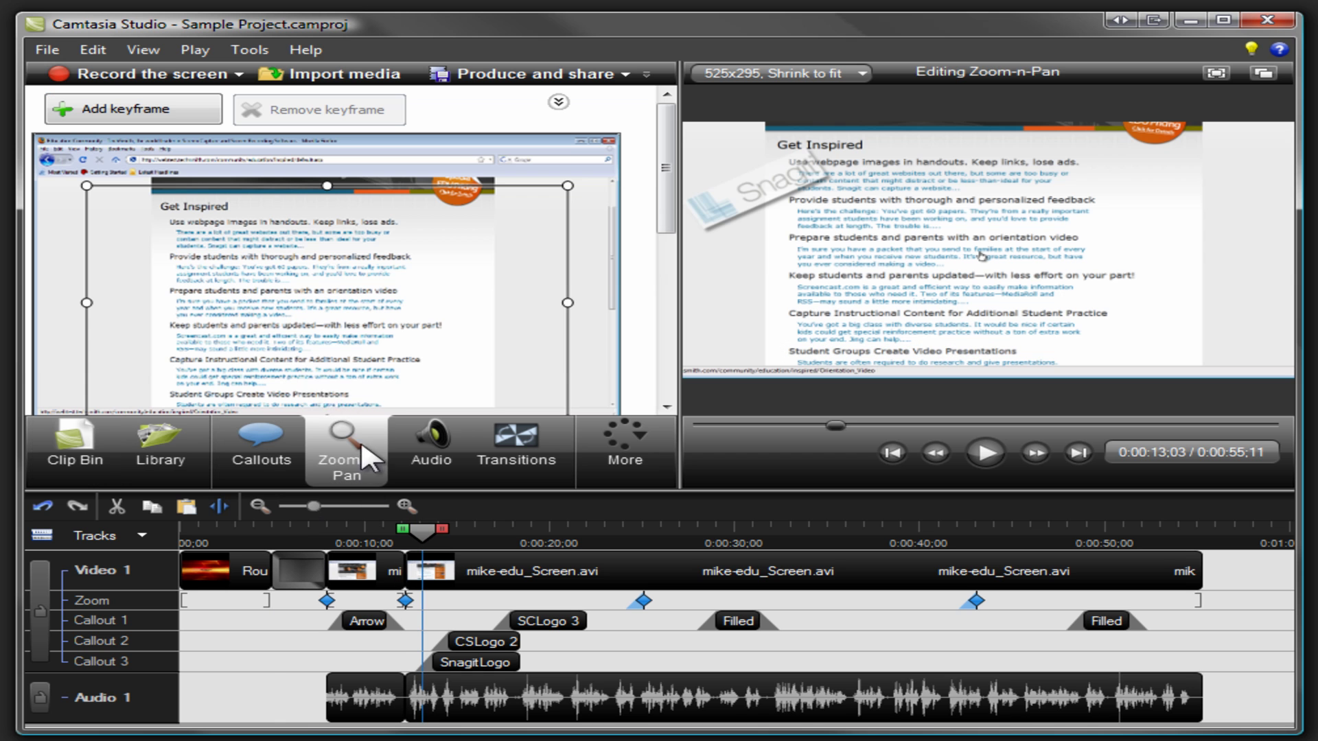
pyautogui.moveTo(87, 185); pyautogui.dragTo(241, 278)
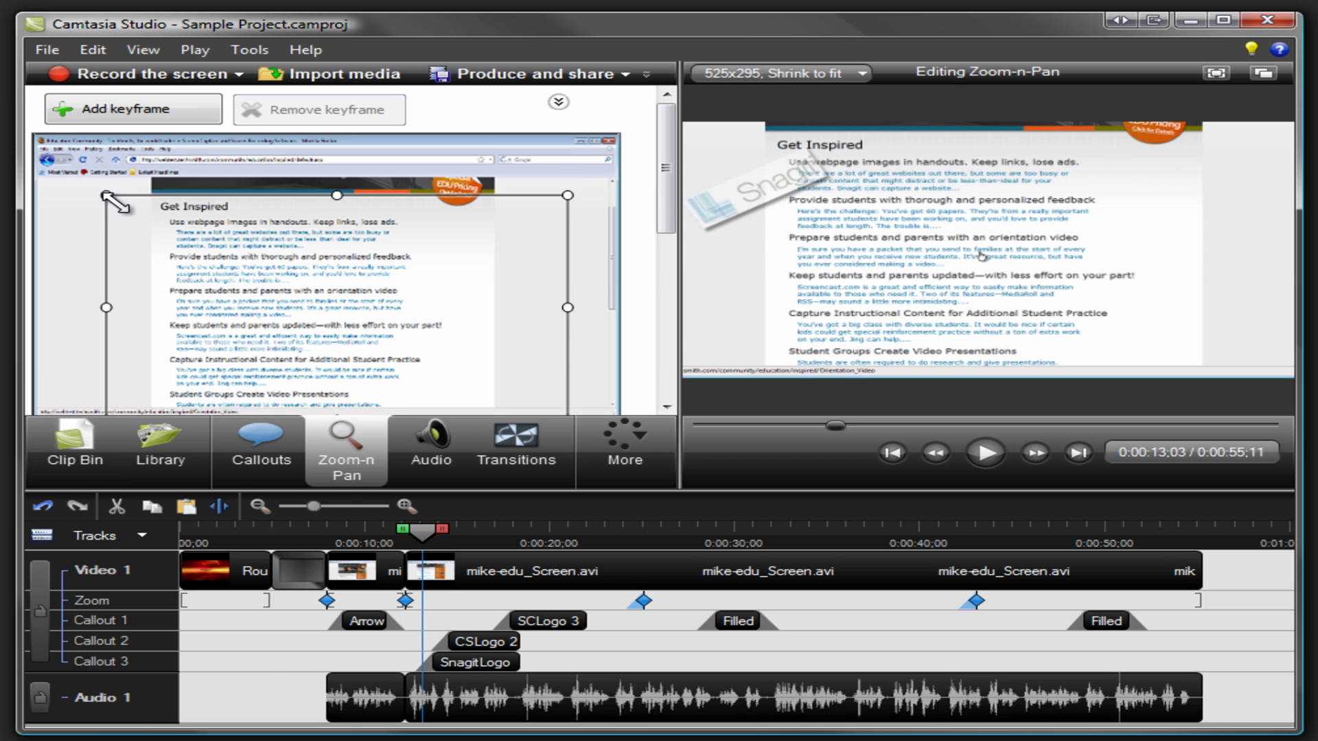
pyautogui.moveTo(336, 350); pyautogui.dragTo(274, 313)
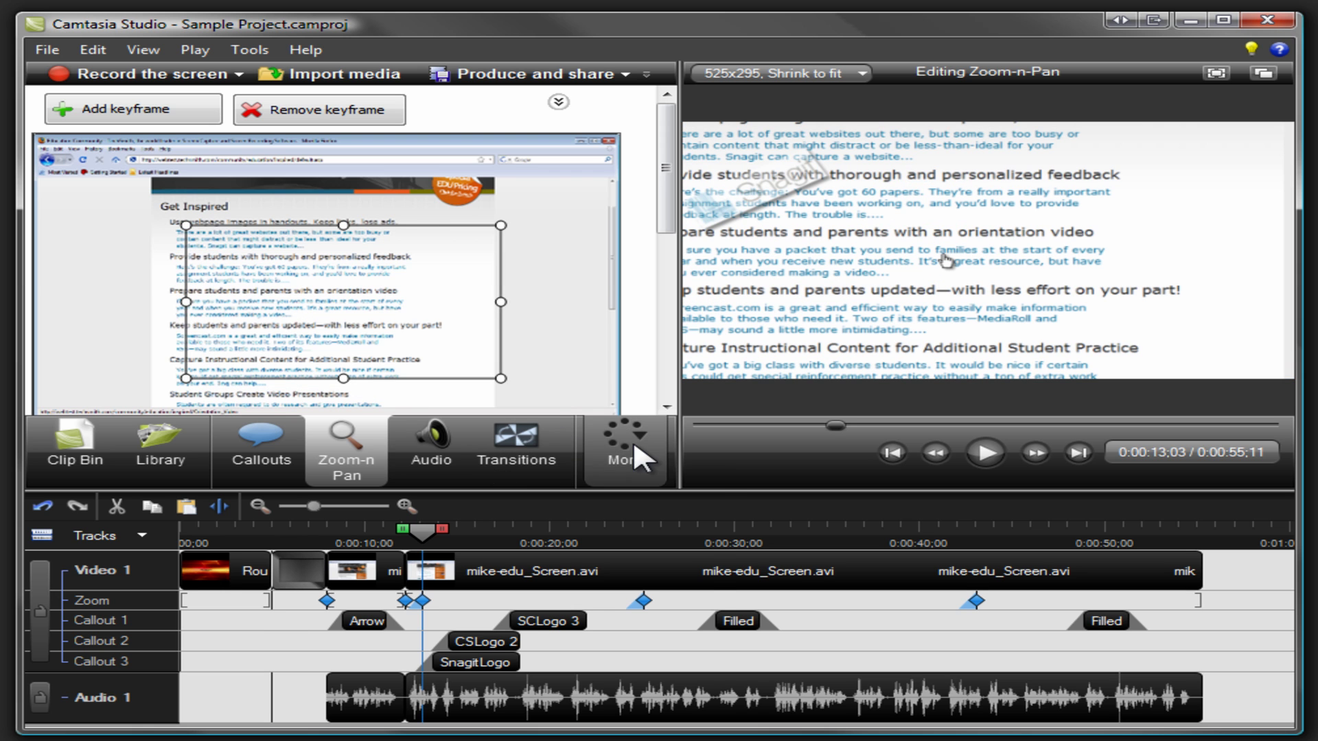
# - Set the cursor effect's highlight to a yellow Highlight
pyautogui.click(634, 443)
pyautogui.click(622, 479)
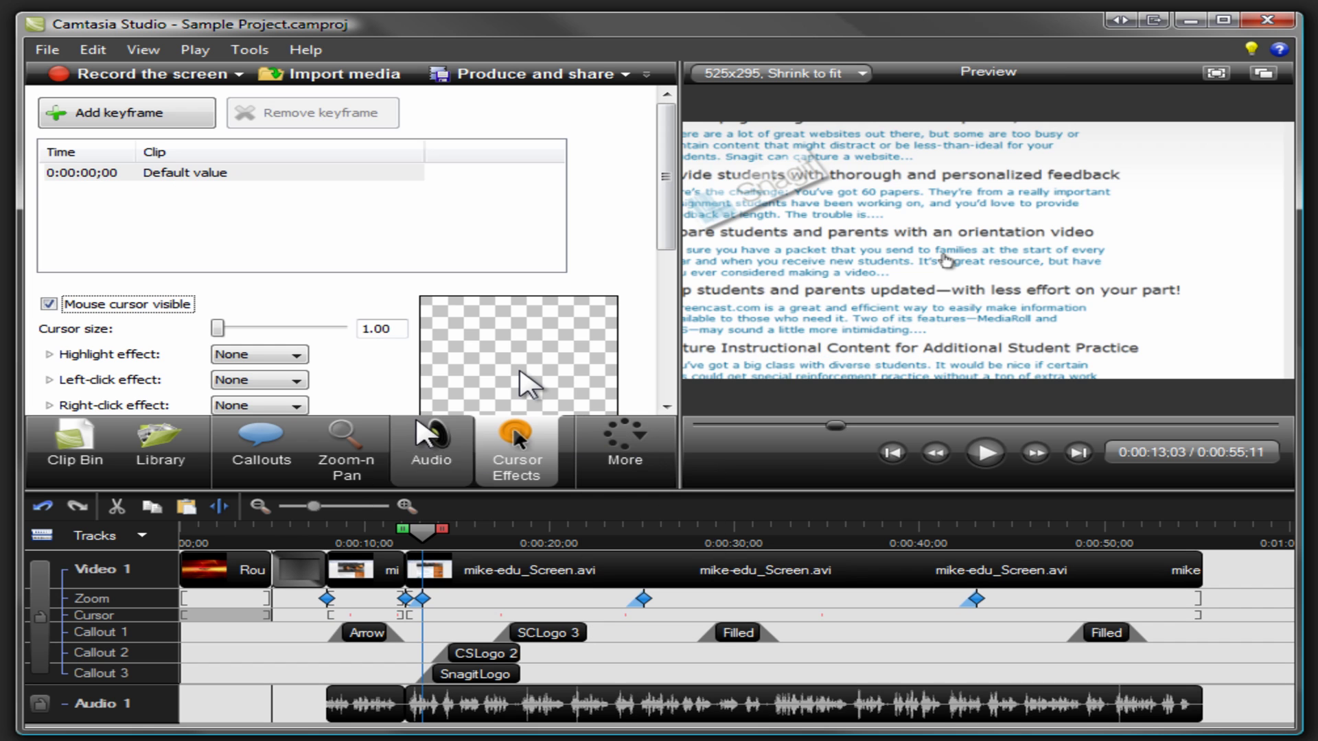
pyautogui.click(295, 354)
pyautogui.click(247, 381)
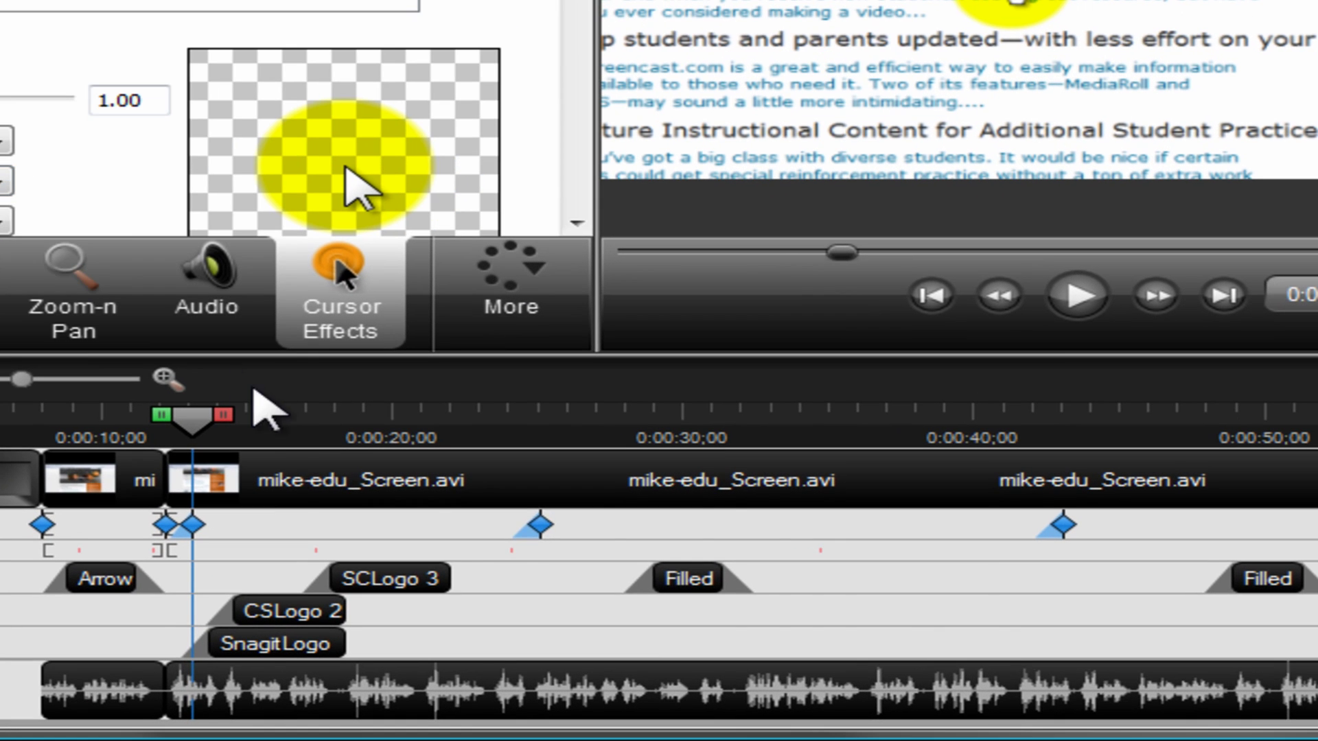
# - Enlarge the Filled 'Image & Video, Easy to Use, Free!' callout in the preview
pyautogui.click(680, 579)
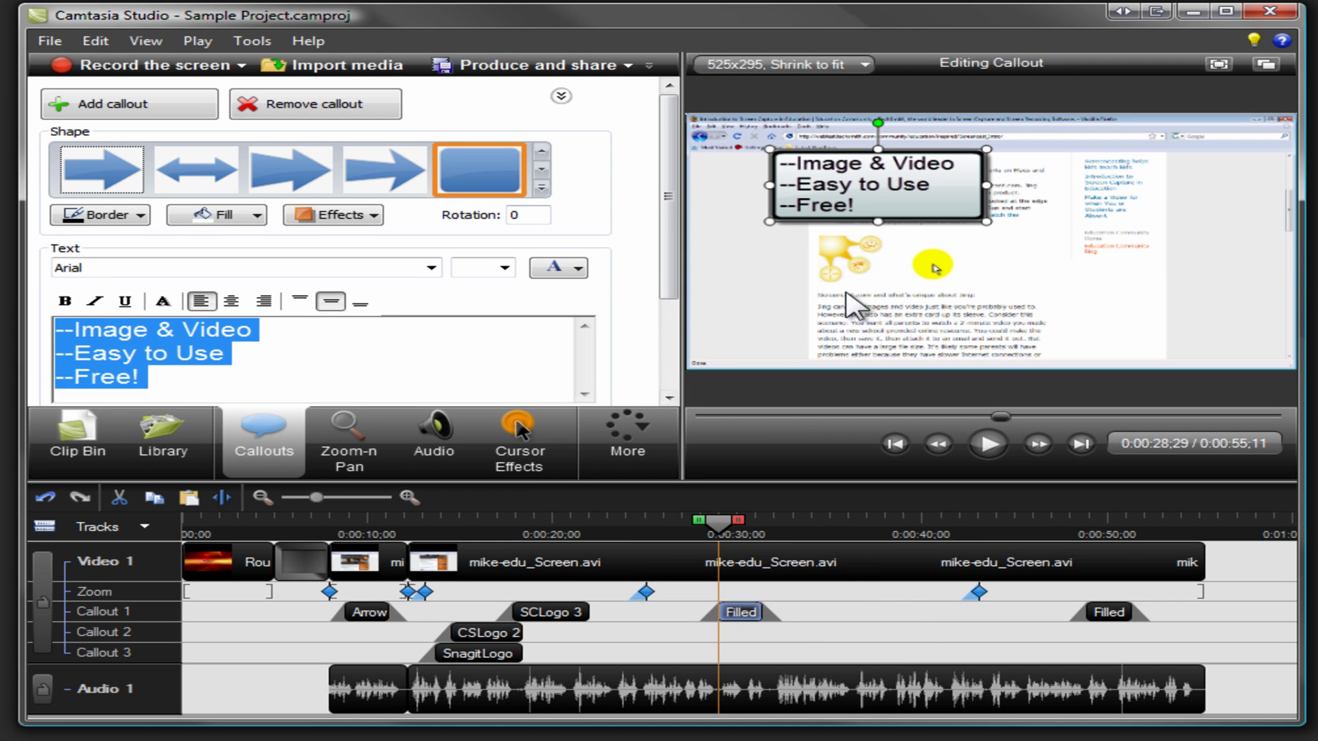
pyautogui.moveTo(987, 222); pyautogui.dragTo(1035, 254)
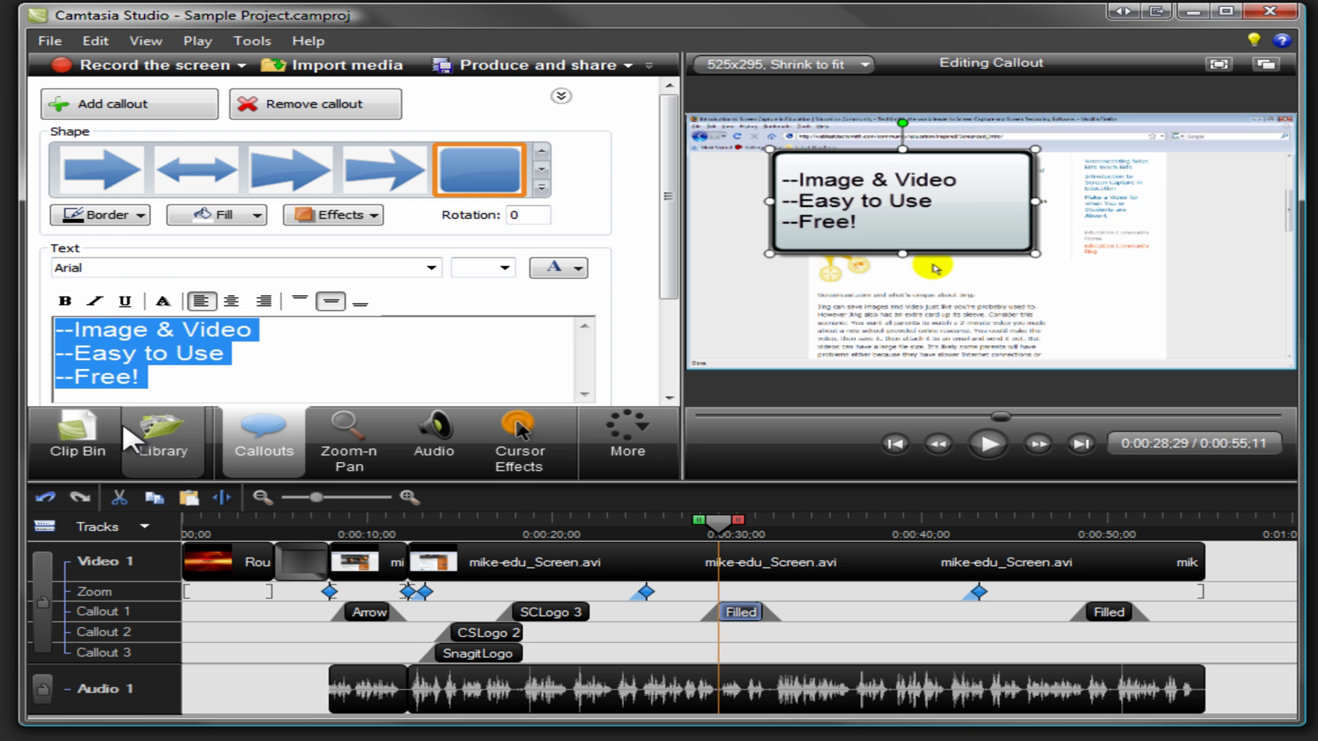
pyautogui.click(103, 435)
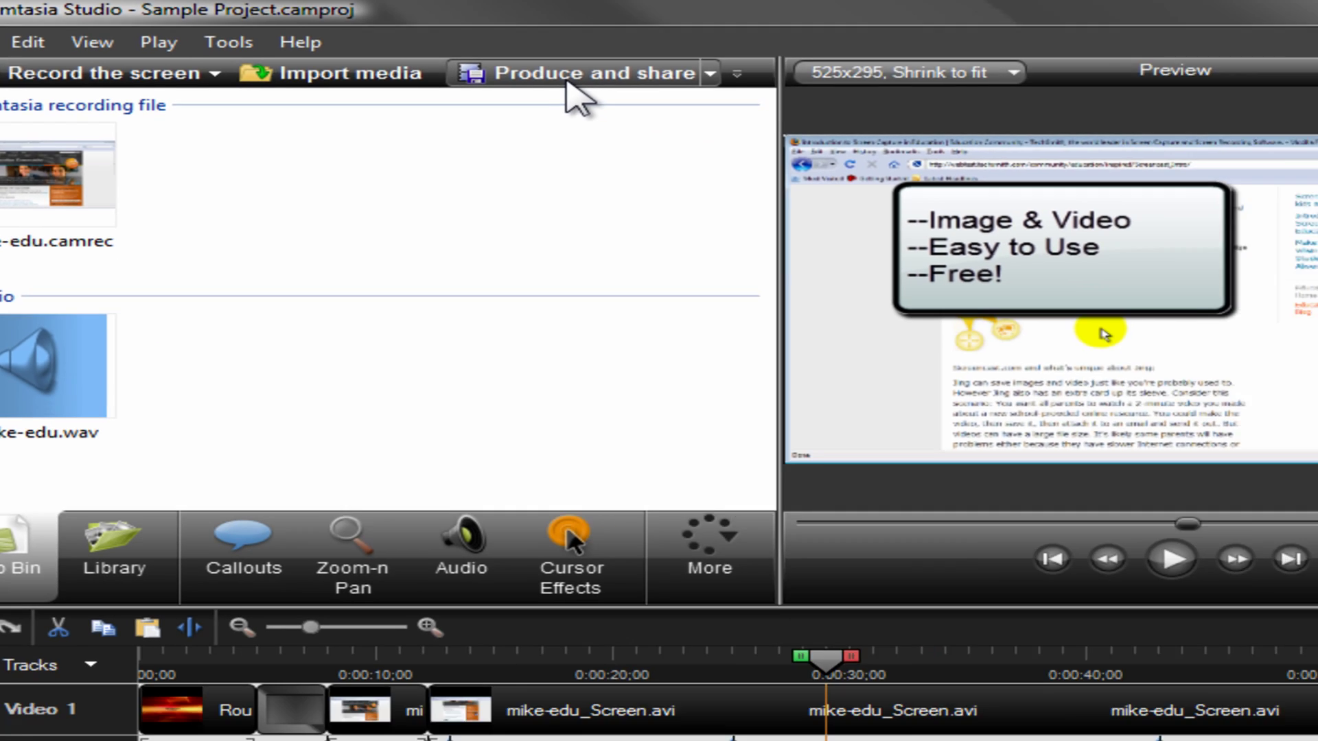
# - Produce the project as an MP4 video using the Blog preset
pyautogui.click(567, 81)
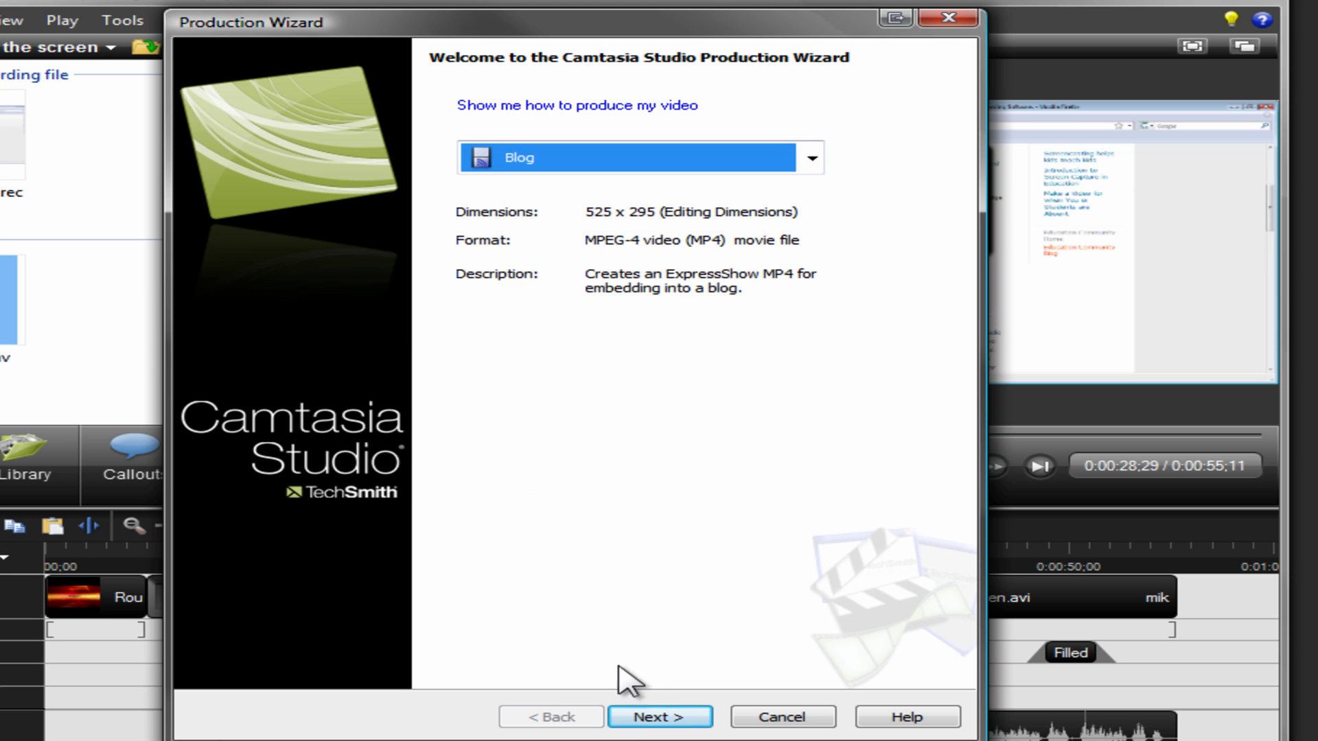
pyautogui.click(657, 714)
pyautogui.click(657, 717)
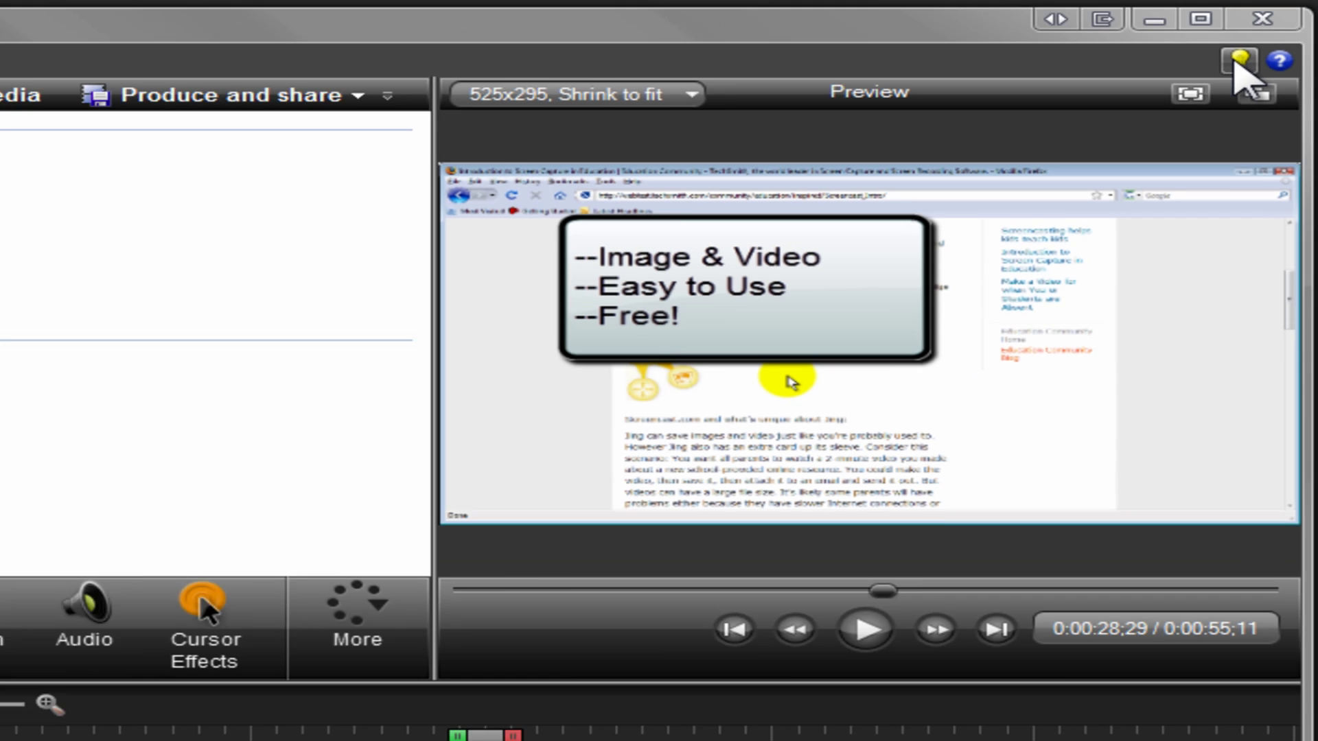
pyautogui.click(1237, 62)
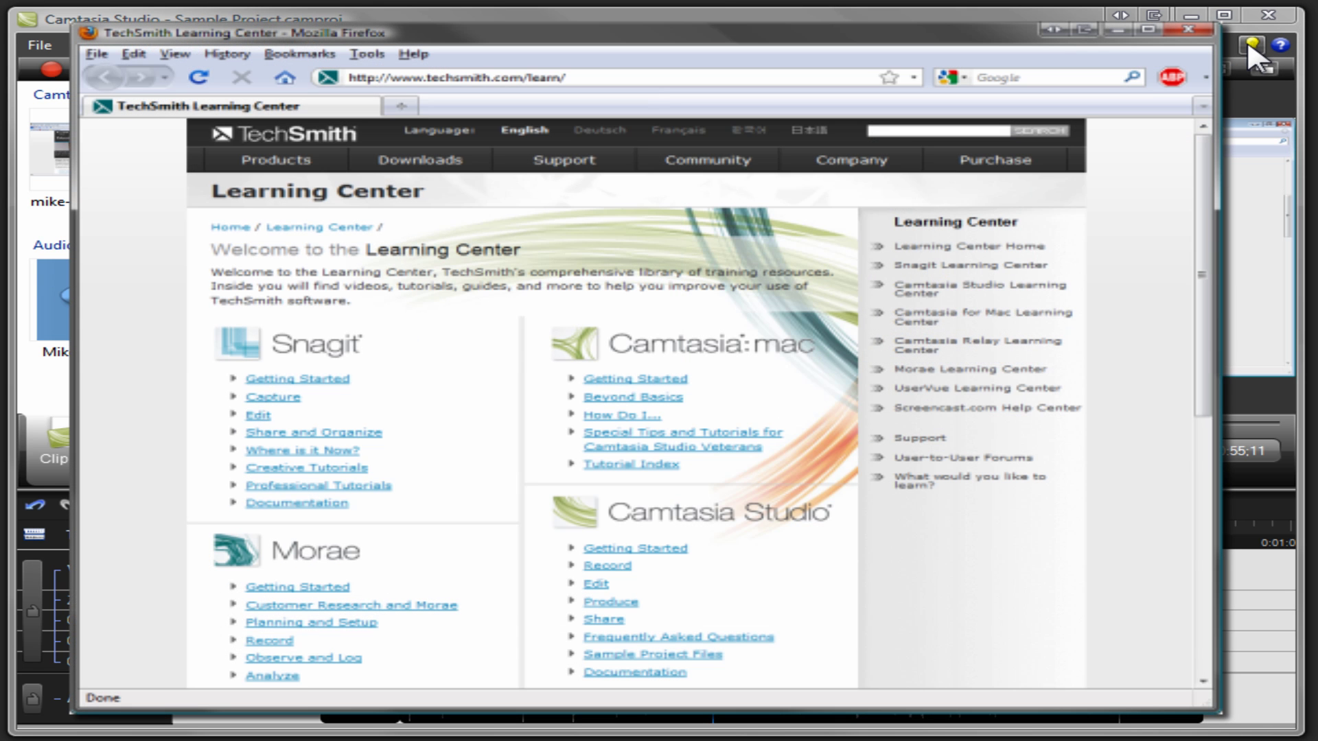